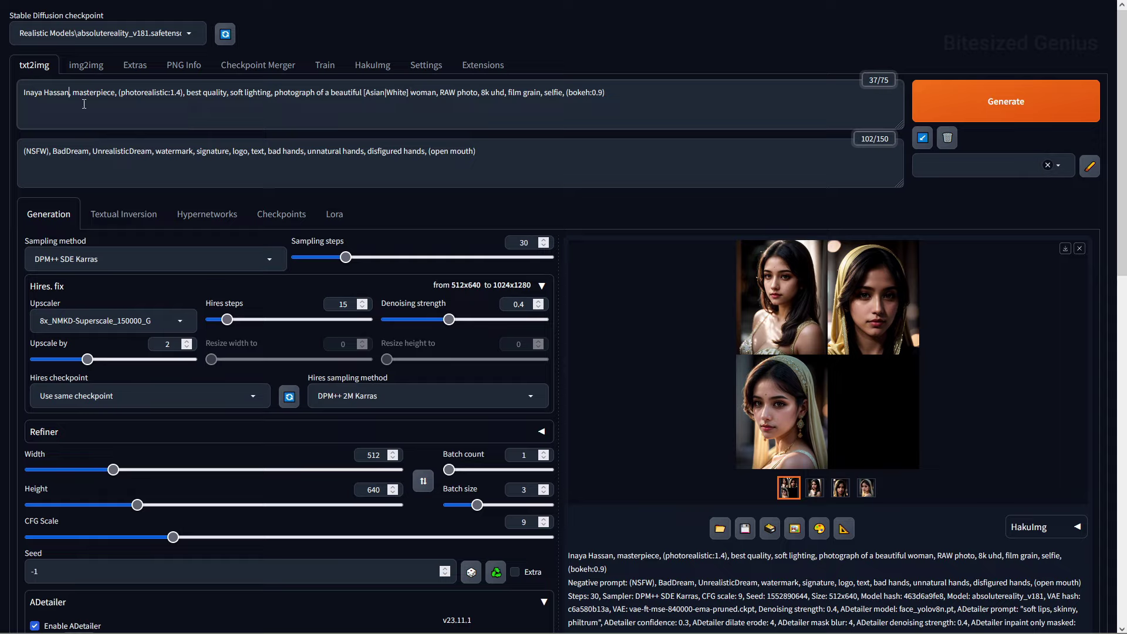
# Step: Add 'wearing a white jumper and pleated skirt' after the name and 'with long hair, curtain bangs' after 'woman'
pyautogui.write('wearing a ')
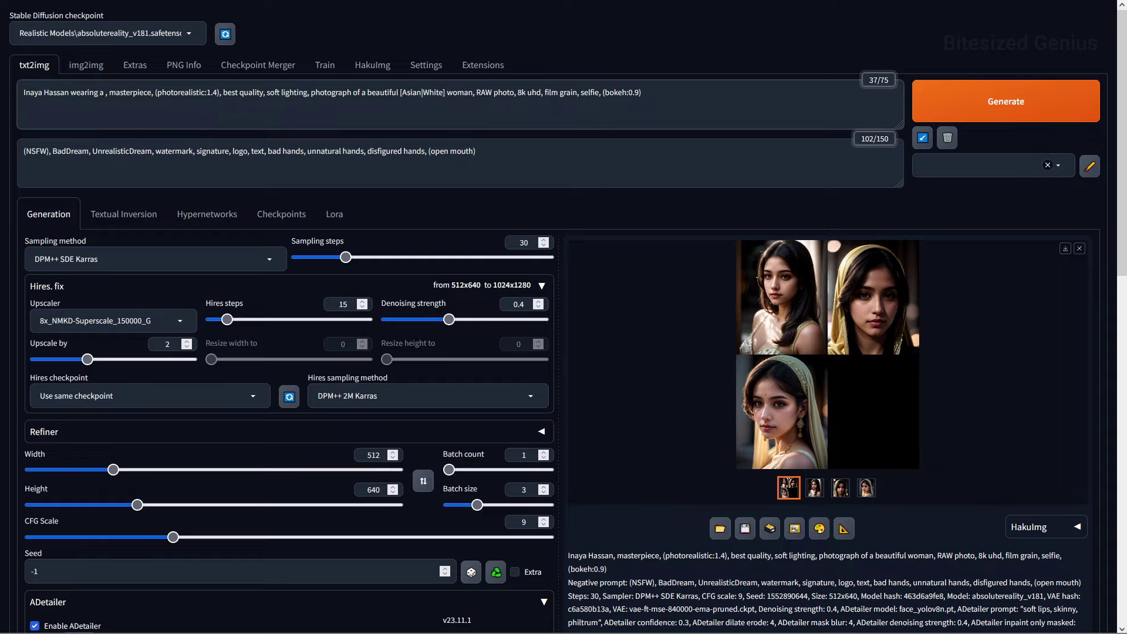
pyautogui.write('white jumper and')
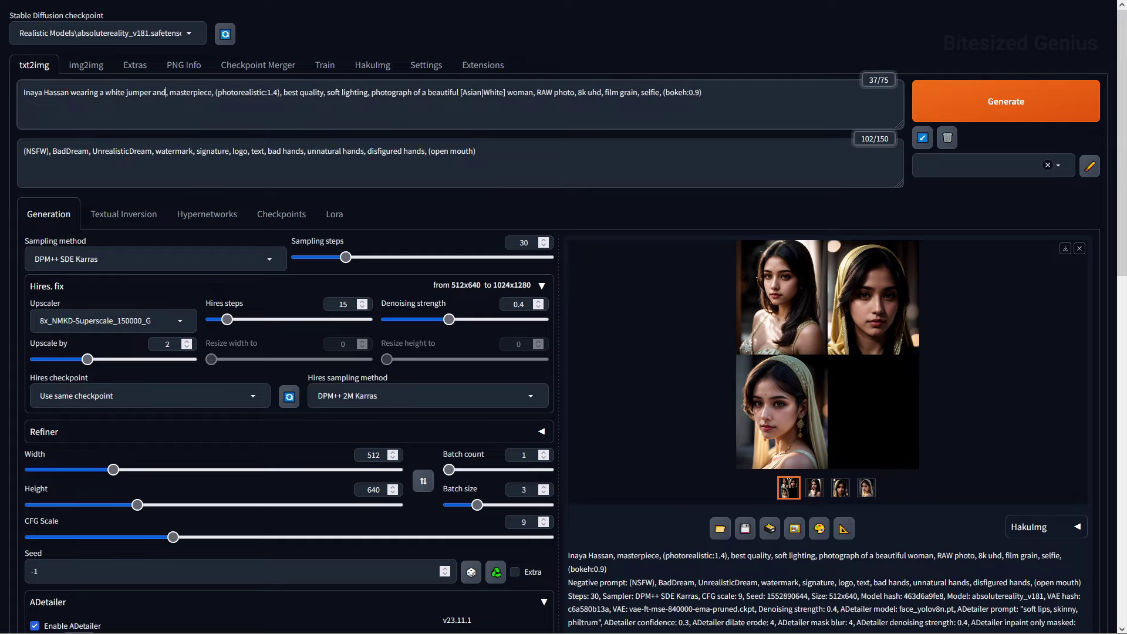
pyautogui.write(' plea')
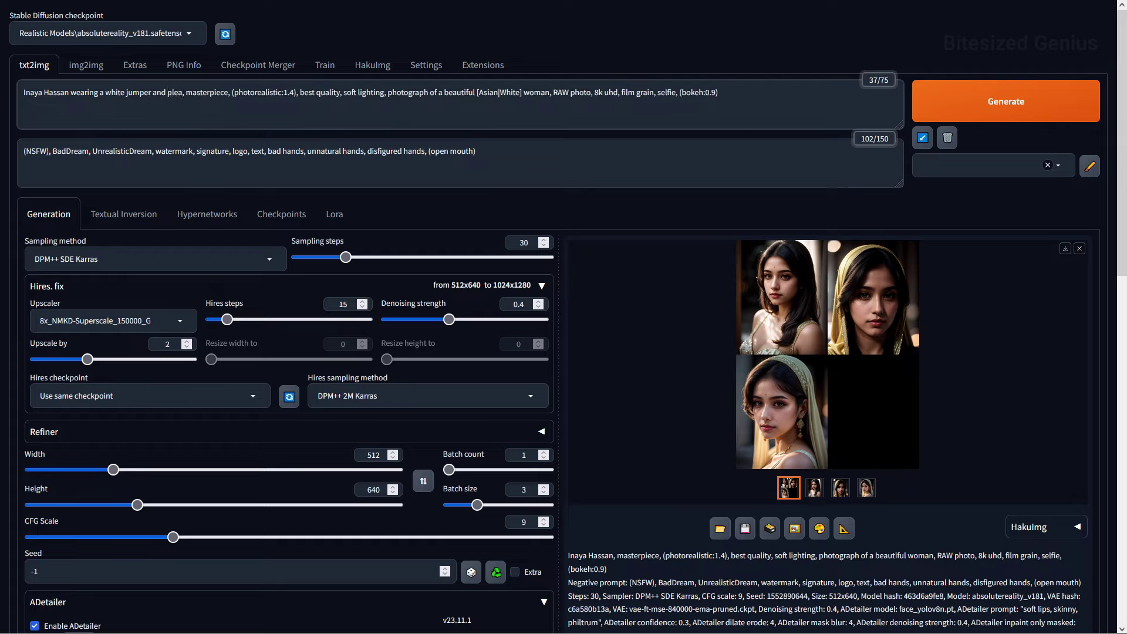
pyautogui.write('te')
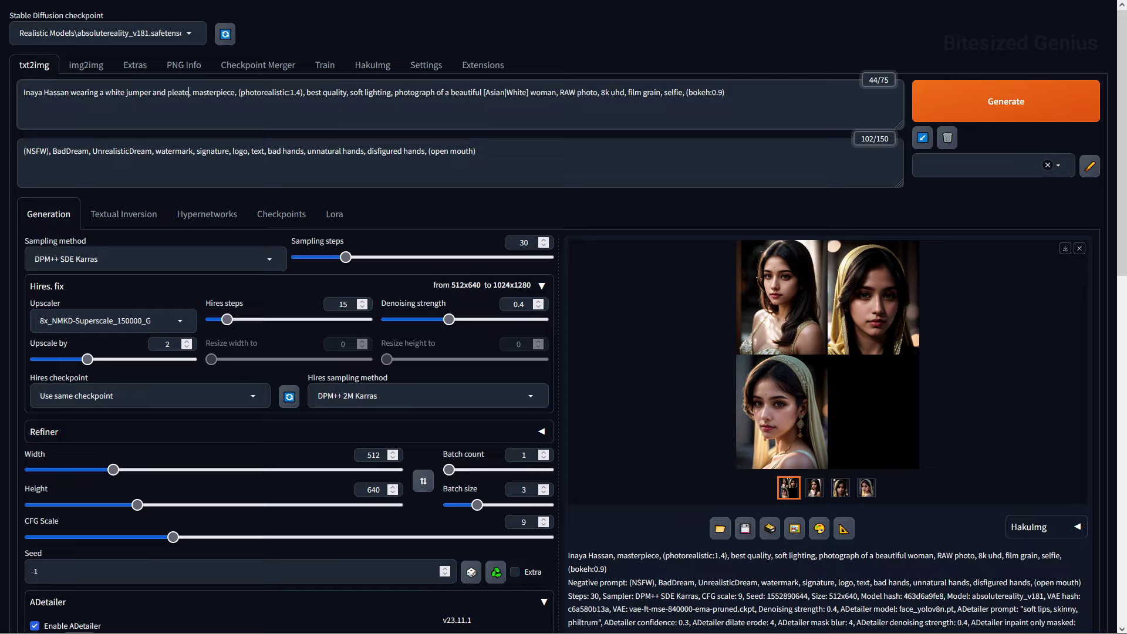
pyautogui.write('d skirt')
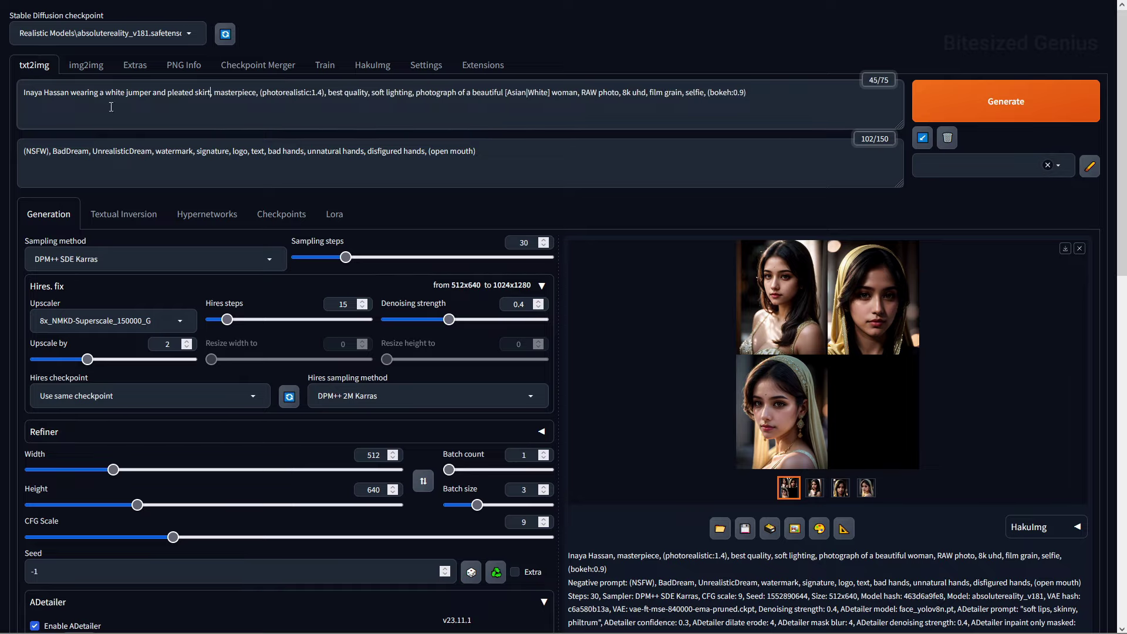
pyautogui.click(577, 94)
pyautogui.write('with l')
pyautogui.write('ong hair, curtain b')
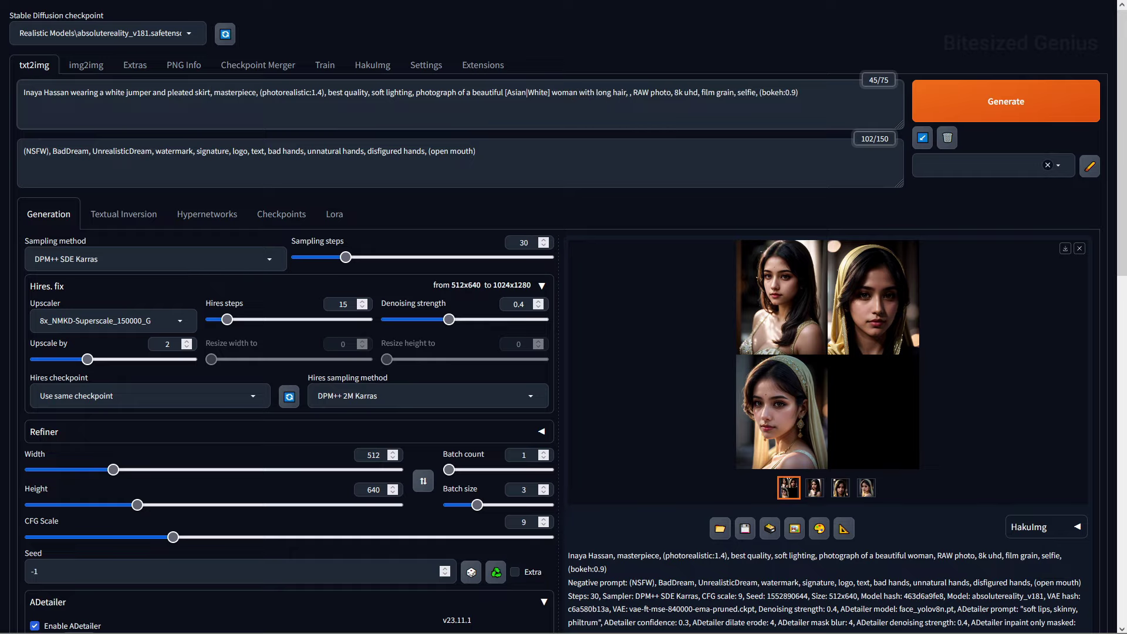
pyautogui.write('angs')
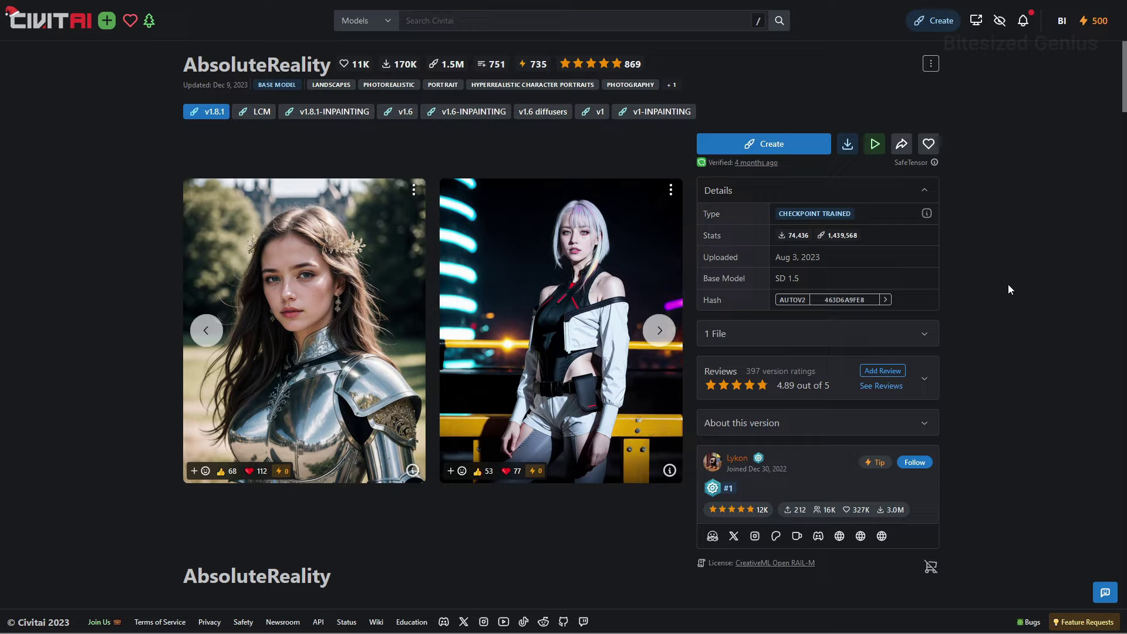
# Step: Download the AbsoluteReality v1.8.1 checkpoint as the 1.99 GB SafeTensor file
pyautogui.click(848, 147)
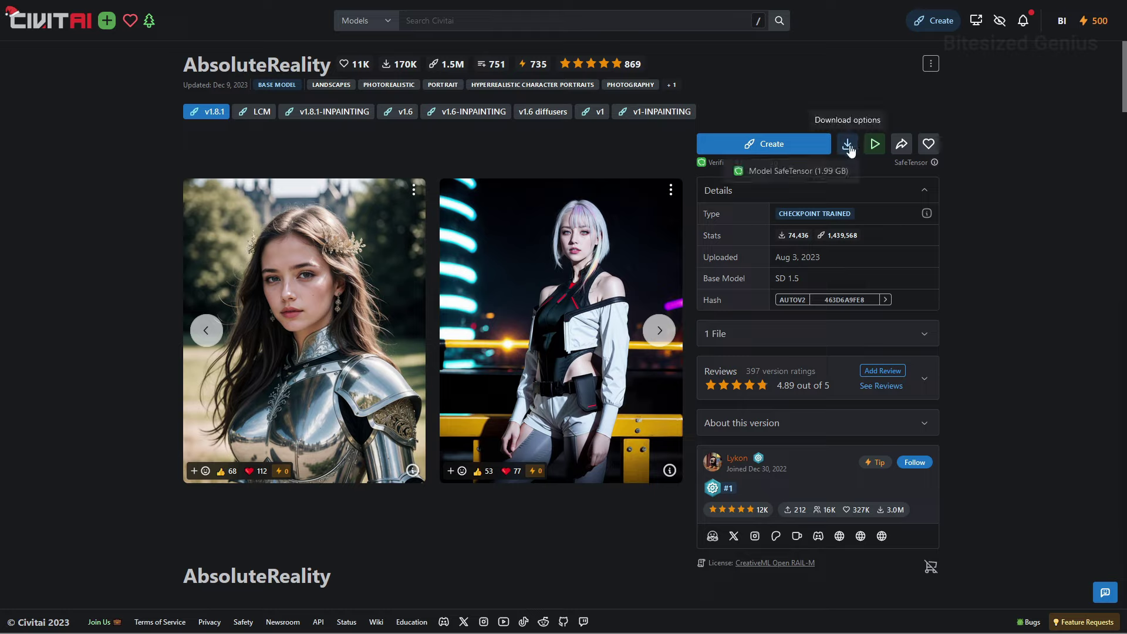
pyautogui.click(794, 174)
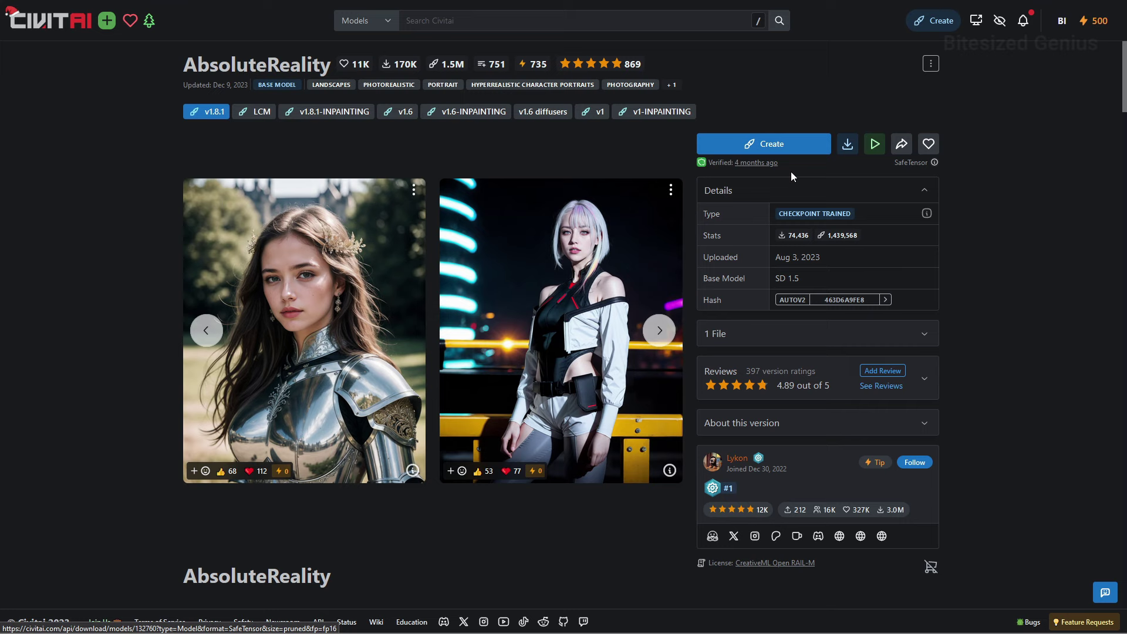
pyautogui.scroll(-4, 1078, 317)
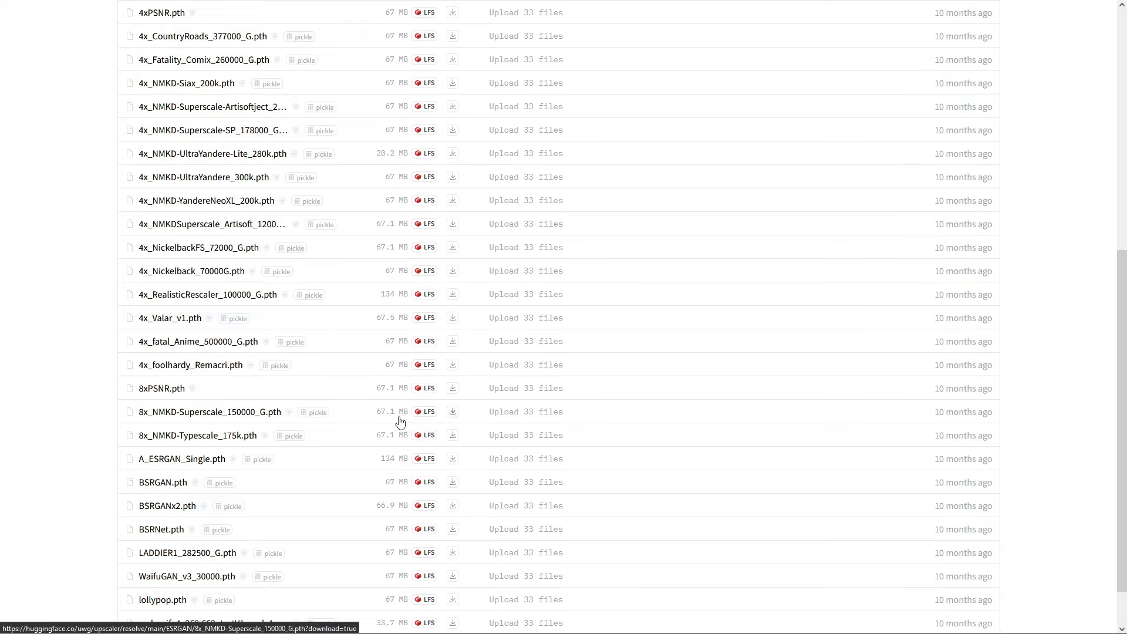
# Step: Download the 8x_NMKD-Superscale_150000_G.pth upscaler from the Hugging Face file list
pyautogui.click(452, 412)
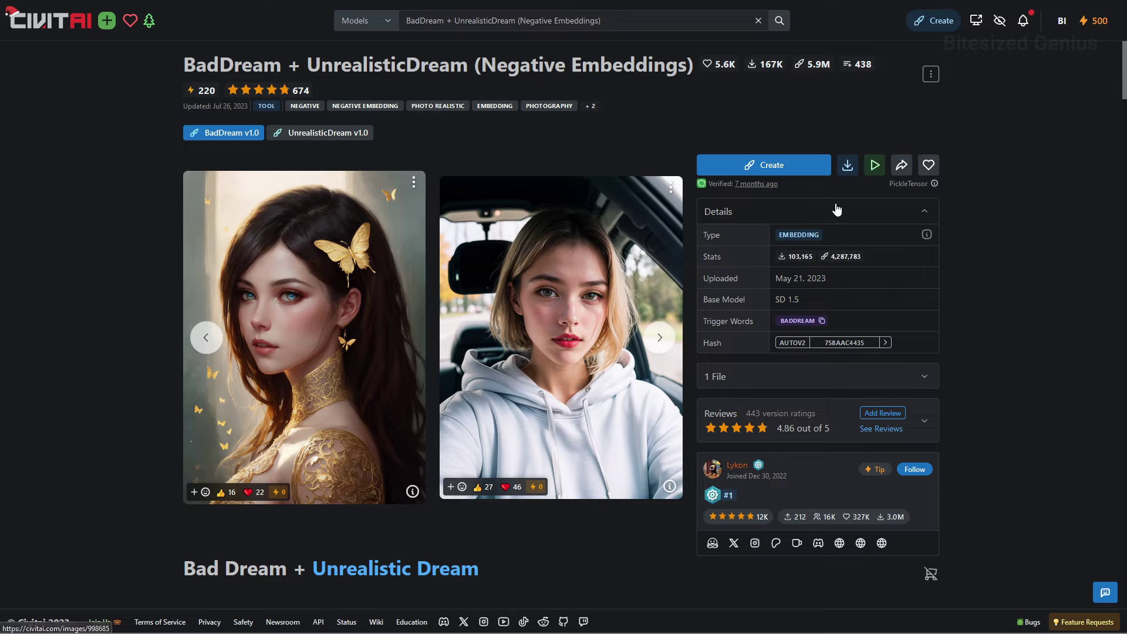
# Step: Download the BadDream PickleTensor embedding and the 144.11 MB Instant photo LoRA, then show DarkLight's download choices
pyautogui.click(848, 167)
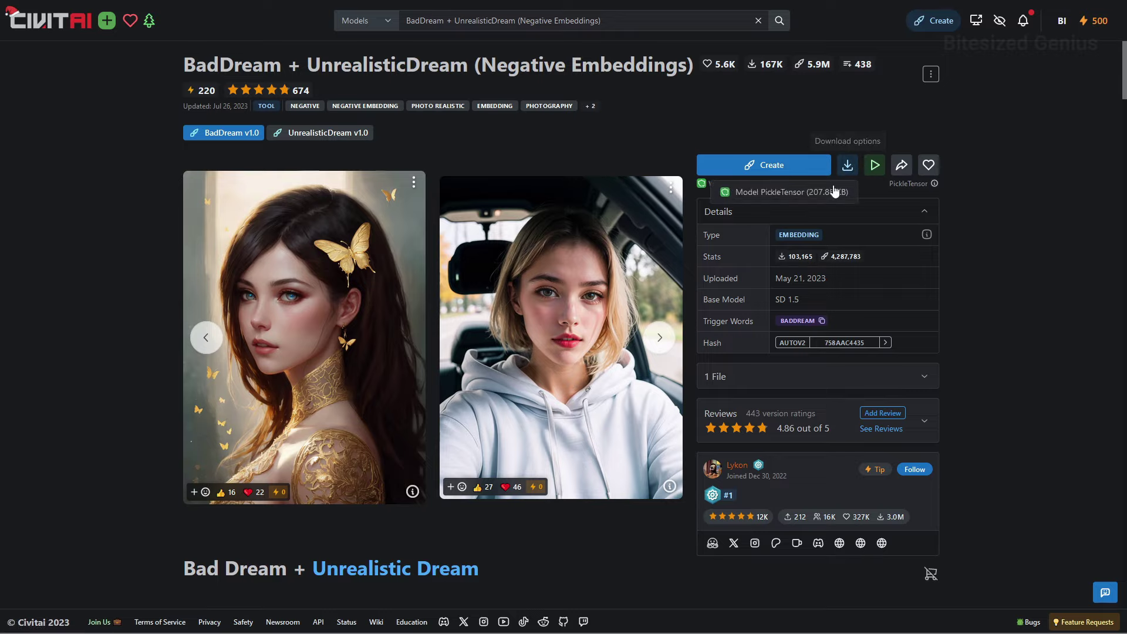
pyautogui.click(785, 194)
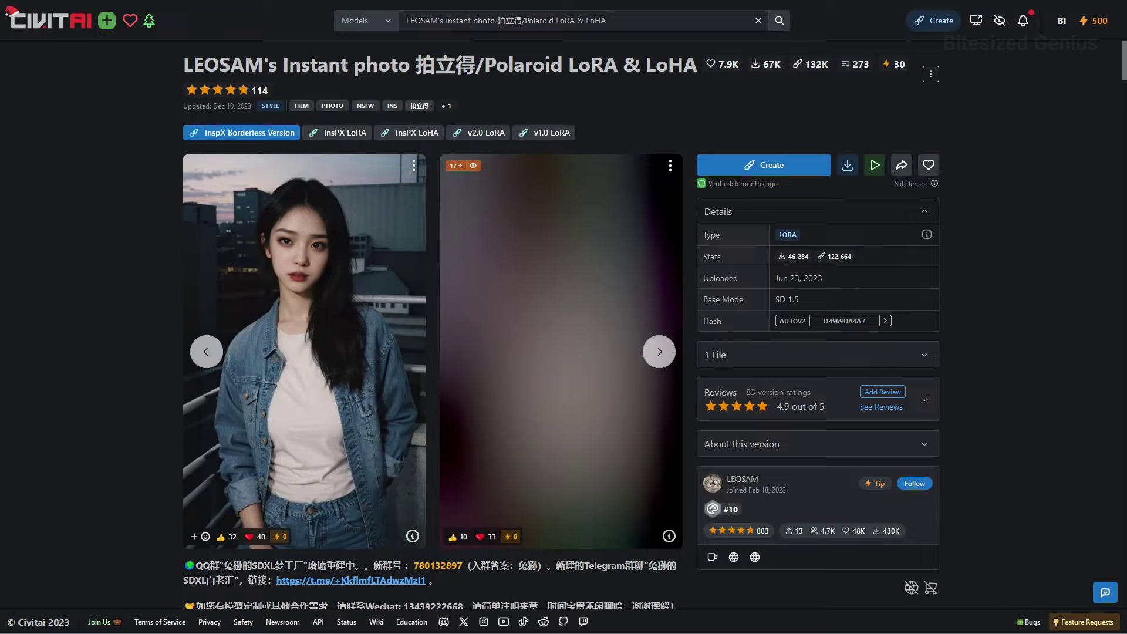
pyautogui.click(848, 166)
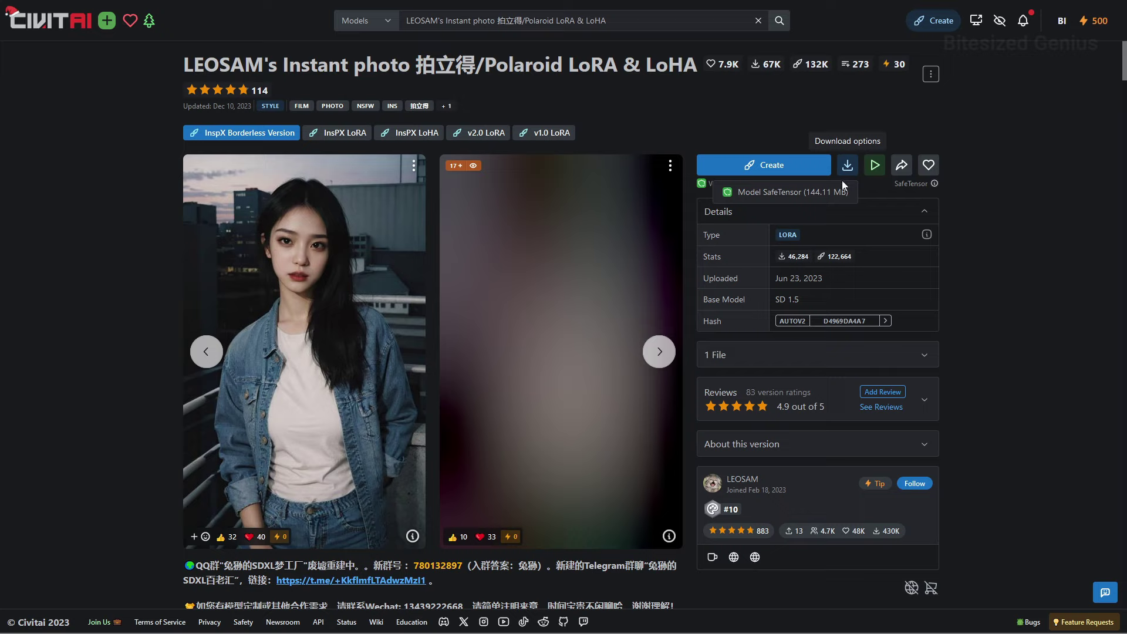
pyautogui.click(779, 194)
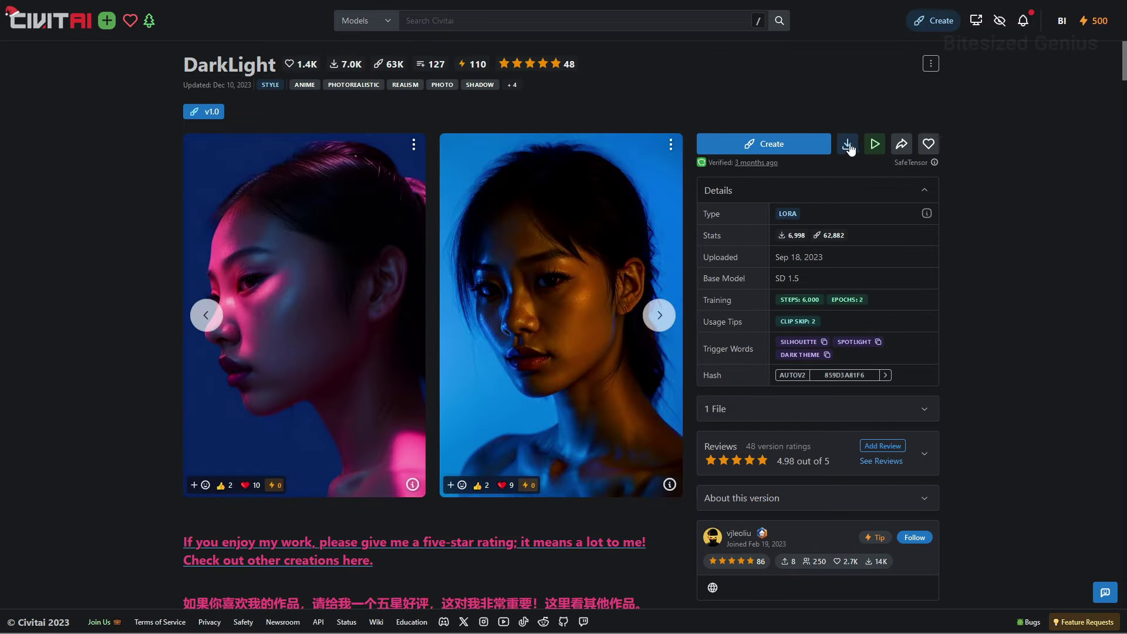
pyautogui.click(849, 154)
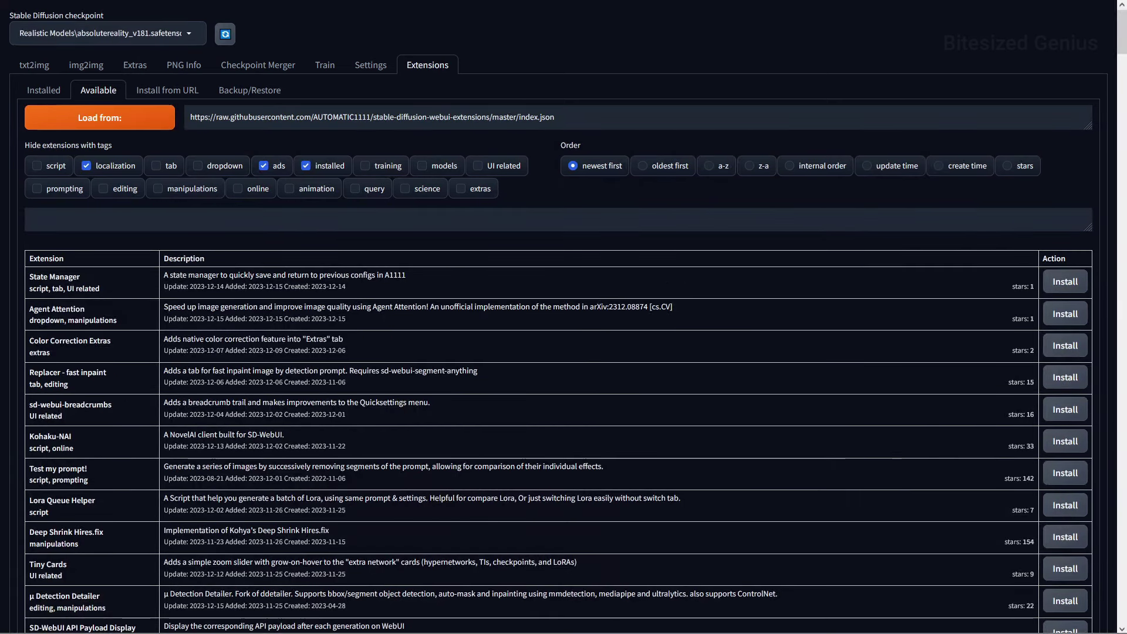
# Step: Search the available extensions for 'haku', then go to the VAE settings section
pyautogui.click(126, 215)
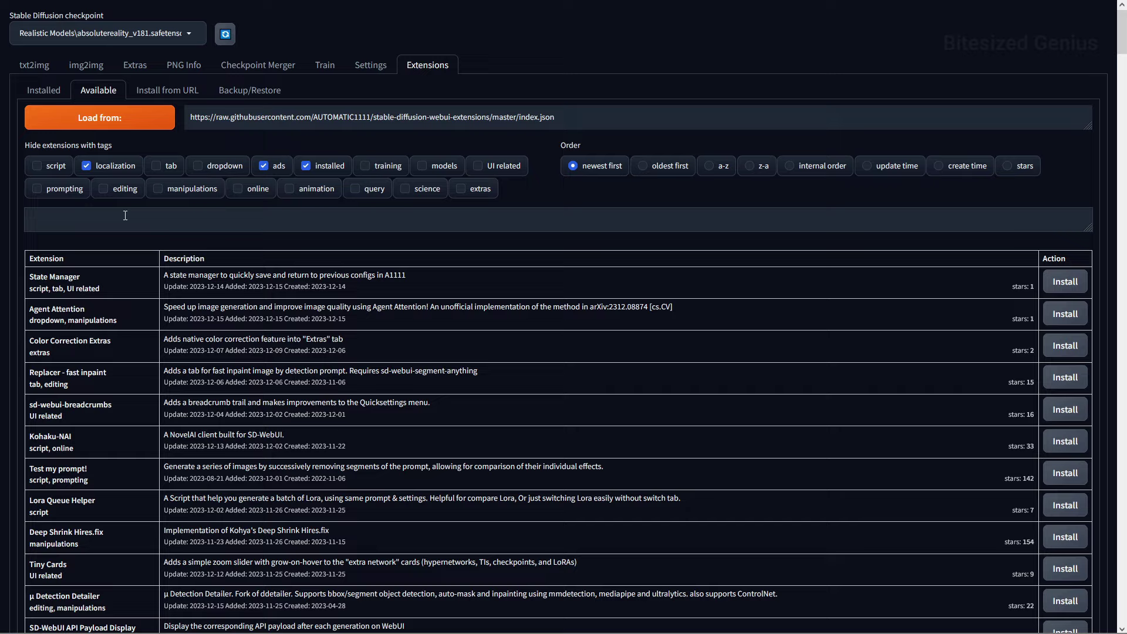
pyautogui.write('haku')
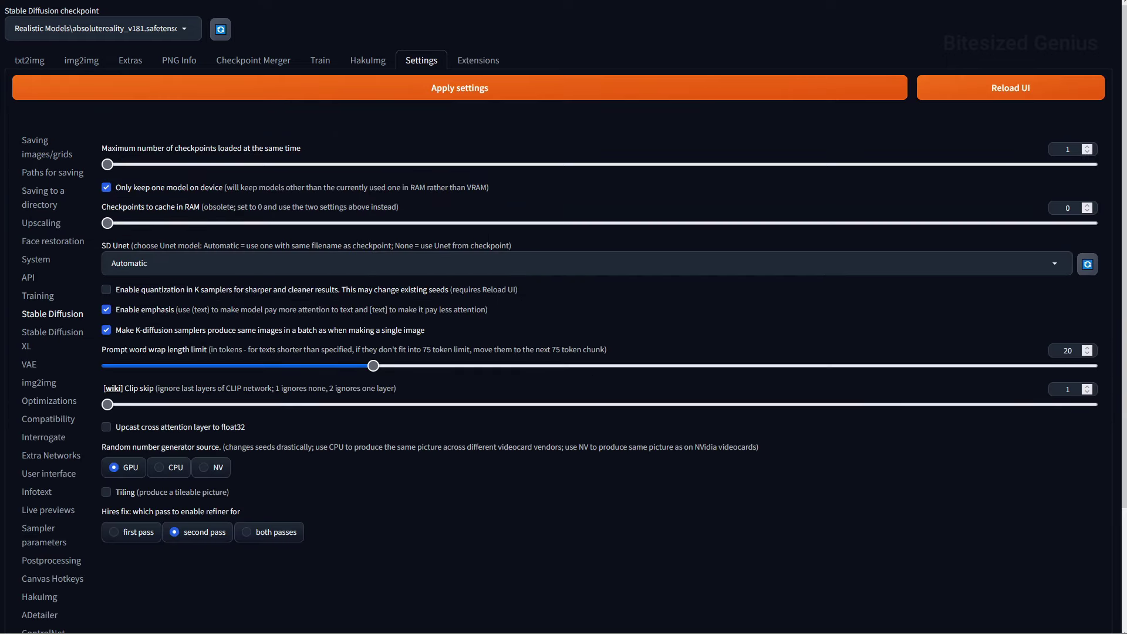
pyautogui.click(29, 364)
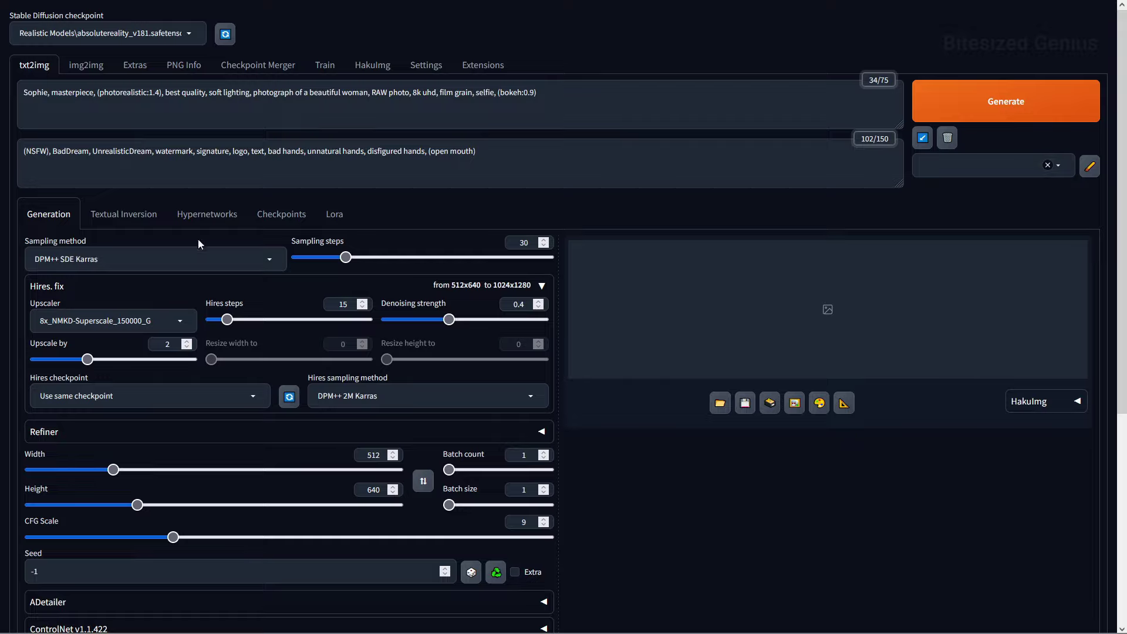
# Step: Scroll down to the X/Y/Z plot settings and back up to the prompts
pyautogui.middleClick(641, 444)
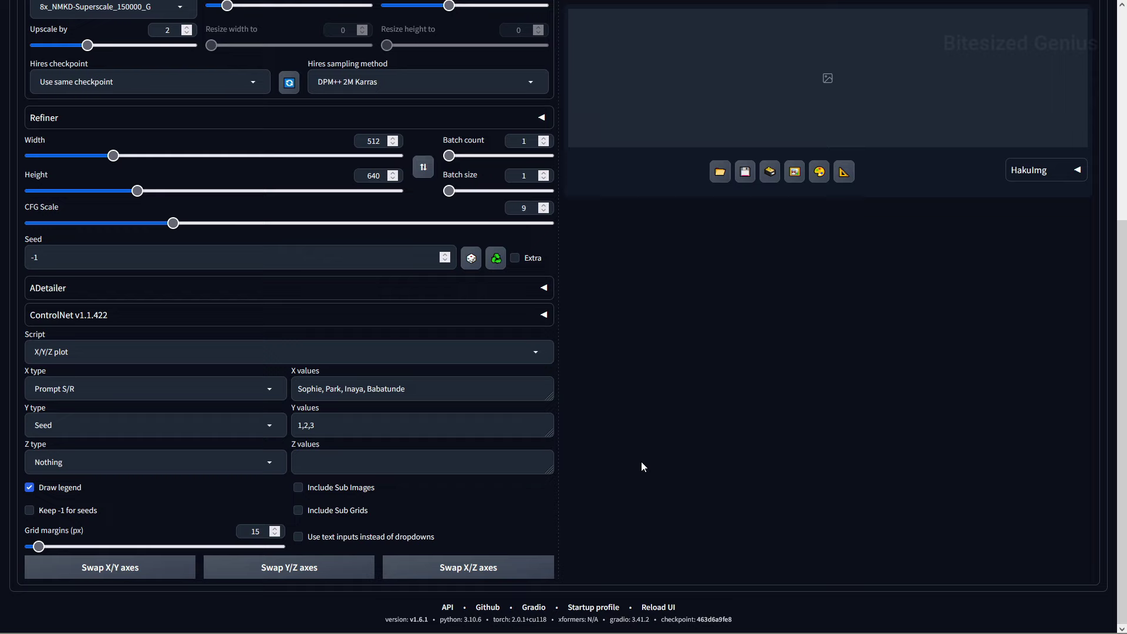
pyautogui.middleClick(641, 462)
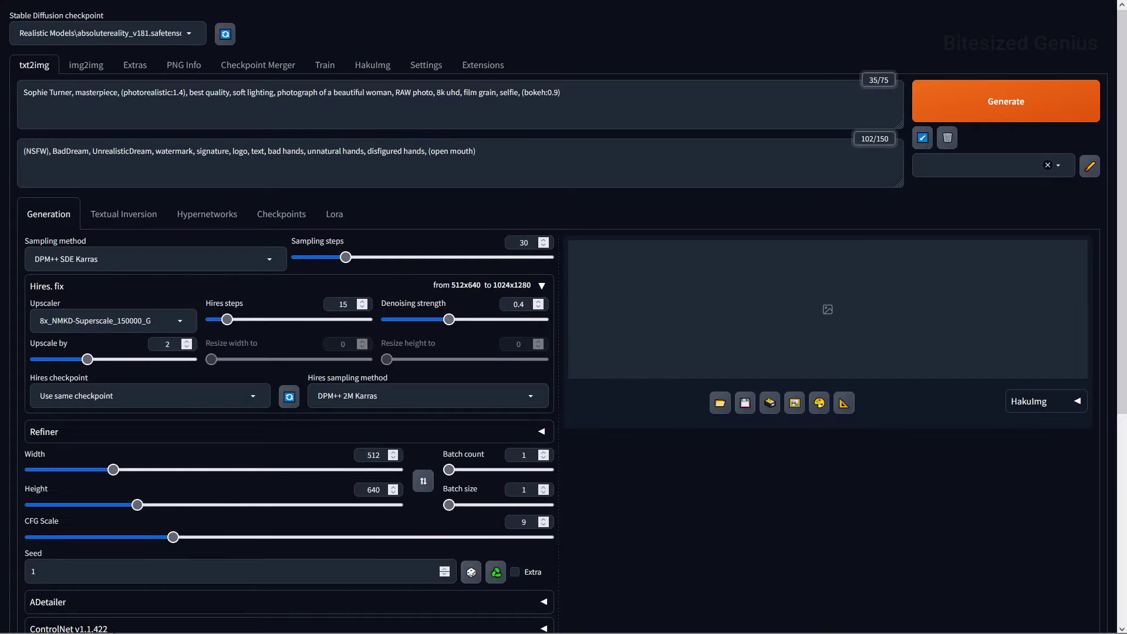
# Step: Generate the seed-1 grid comparing the two celebrity names and their blend
pyautogui.middleClick(667, 198)
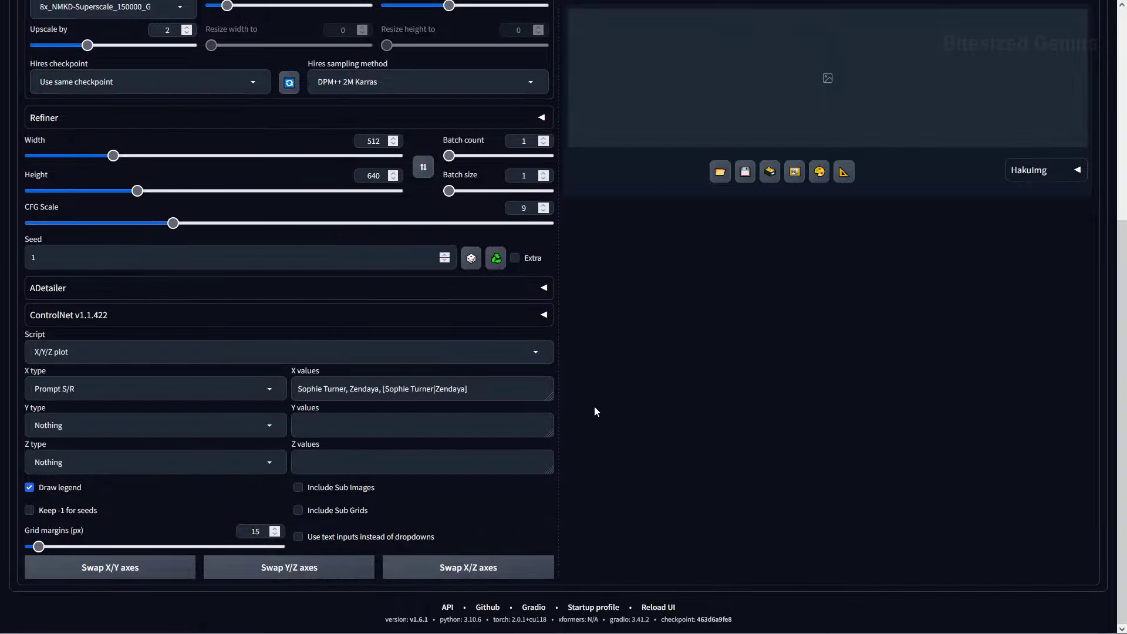
pyautogui.middleClick(595, 420)
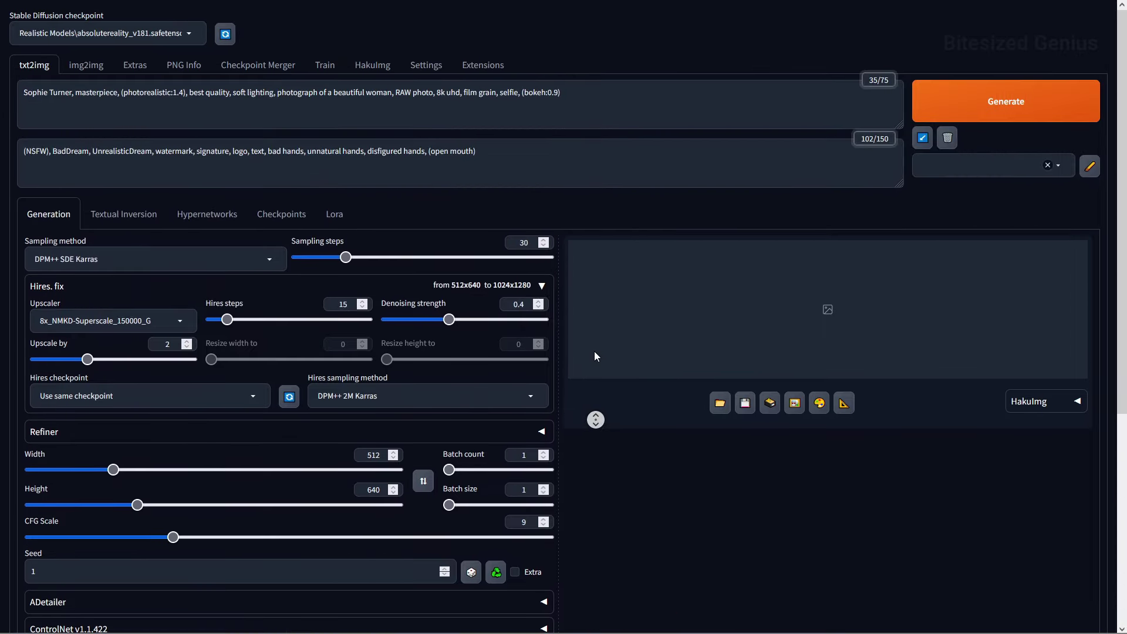
pyautogui.middleClick(593, 351)
pyautogui.click(996, 109)
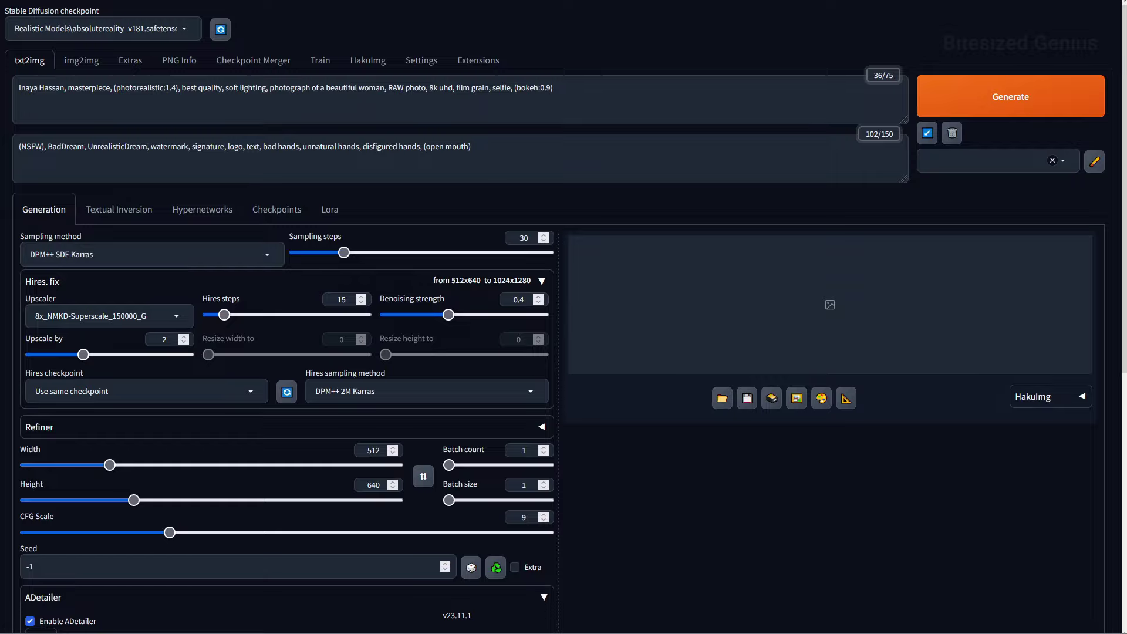
# Step: Scroll down the txt2img page to the ADetailer panel with face_yolov8n.pt
pyautogui.scroll(-7, 234, 337)
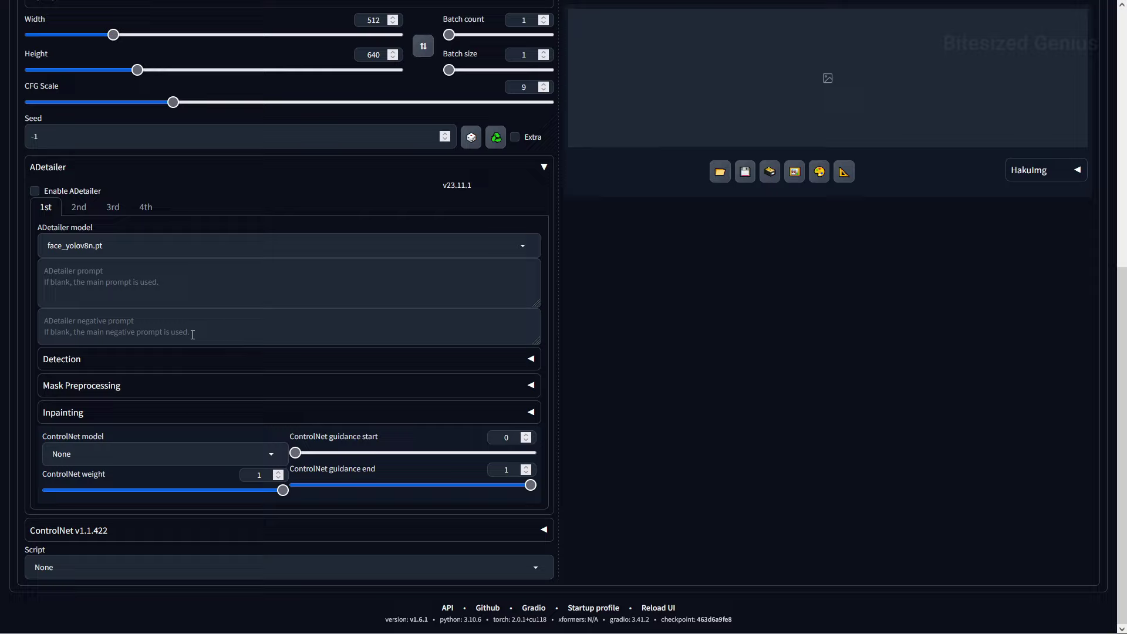
# Step: Set the second ADetailer pass to mediapipe_face_mesh_eyes_only and check the third pass's models
pyautogui.click(79, 207)
pyautogui.click(100, 245)
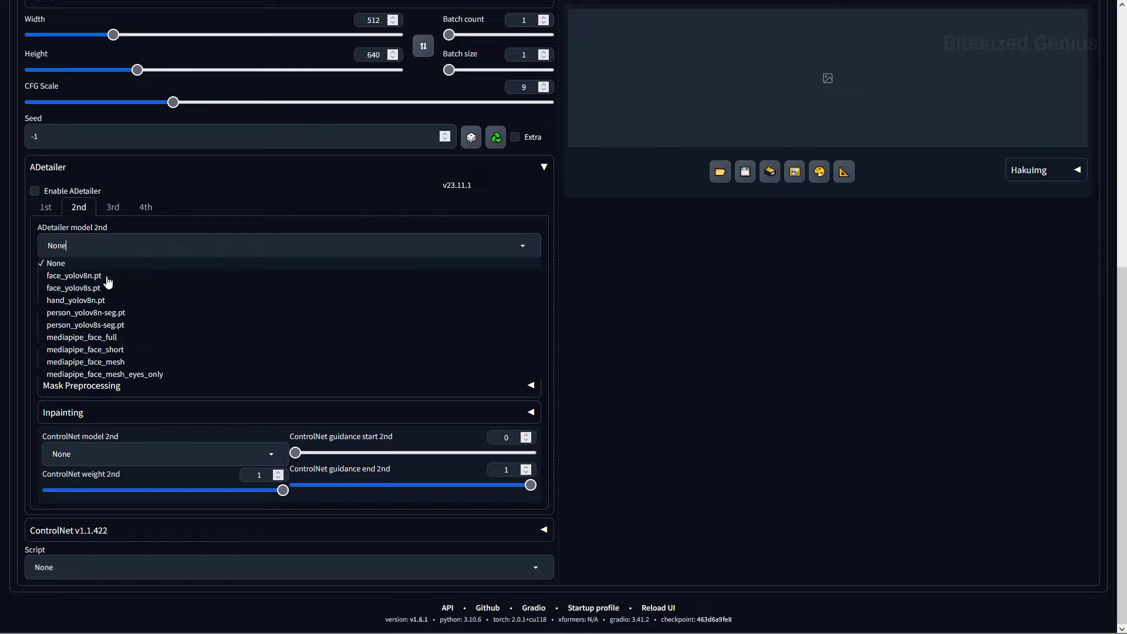
pyautogui.click(100, 374)
pyautogui.click(112, 207)
pyautogui.click(112, 245)
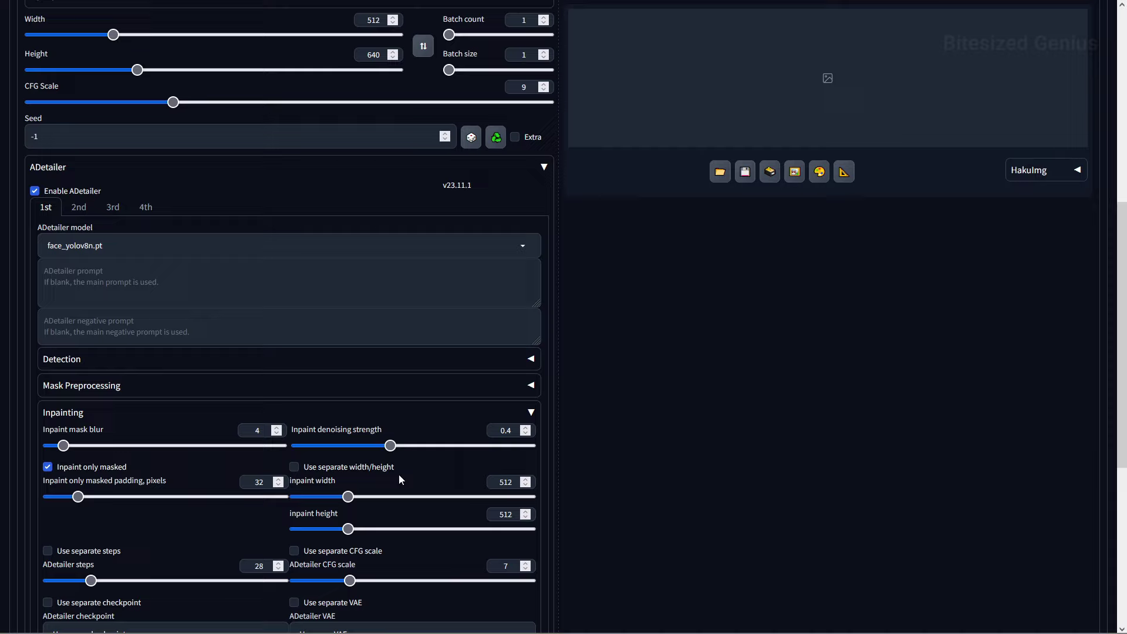
# Step: Set the first pass inpaint size to 768×768 and start typing its ADetailer face prompt
pyautogui.moveTo(520, 486); pyautogui.dragTo(467, 488)
pyautogui.write('768')
pyautogui.moveTo(528, 514); pyautogui.dragTo(484, 516)
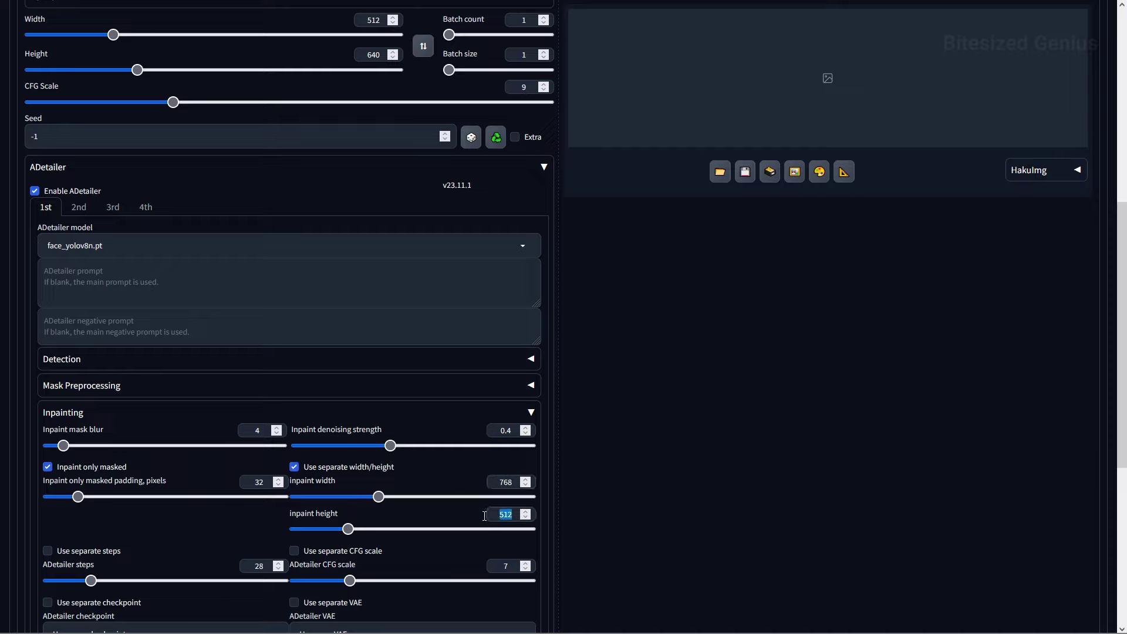
pyautogui.click(79, 208)
pyautogui.click(106, 412)
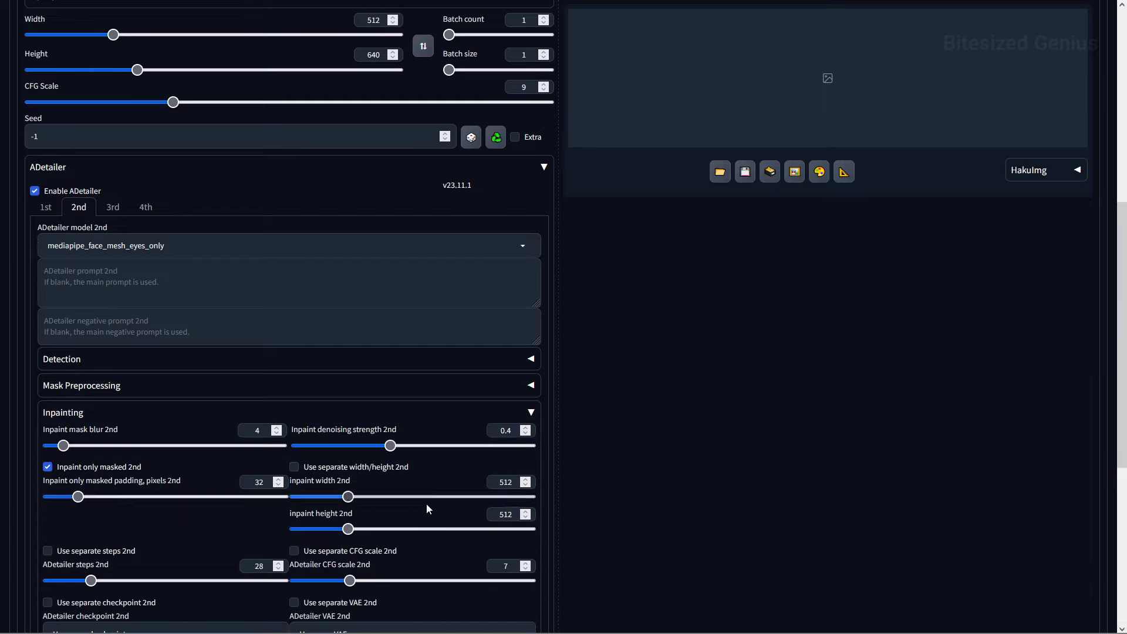
pyautogui.click(355, 470)
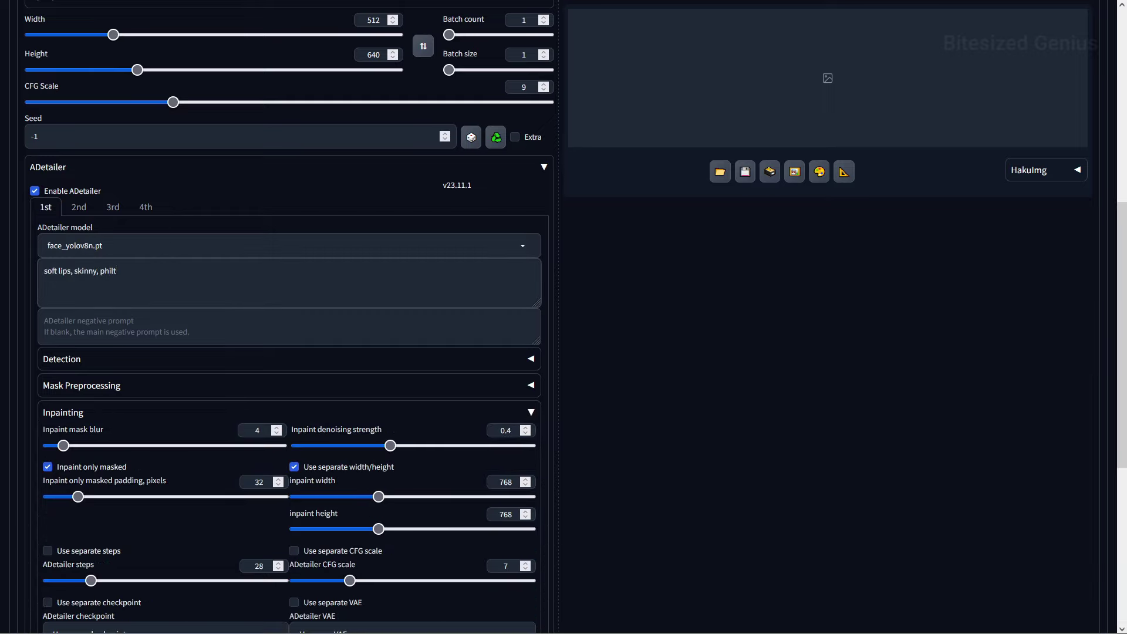
pyautogui.write('rum')
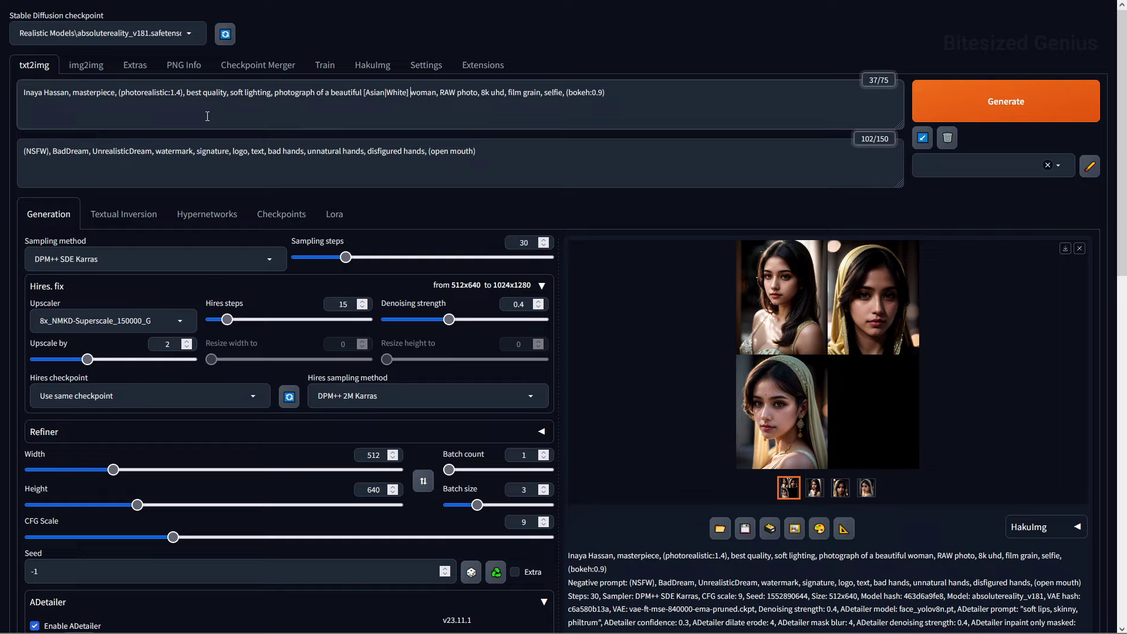
# Step: Insert 'wearing a white jumper and pleated skirt' and 'with long hair, curtain bangs' into the prompt
pyautogui.click(70, 93)
pyautogui.write('wea')
pyautogui.write('ring a white ju')
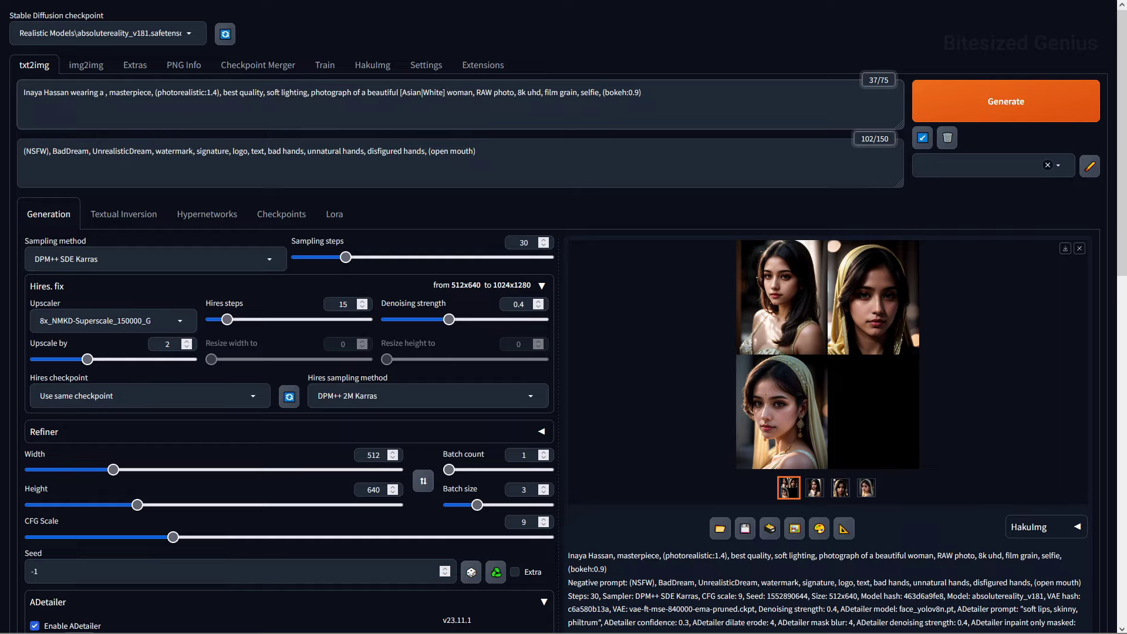
pyautogui.write('mper and pleated skirt')
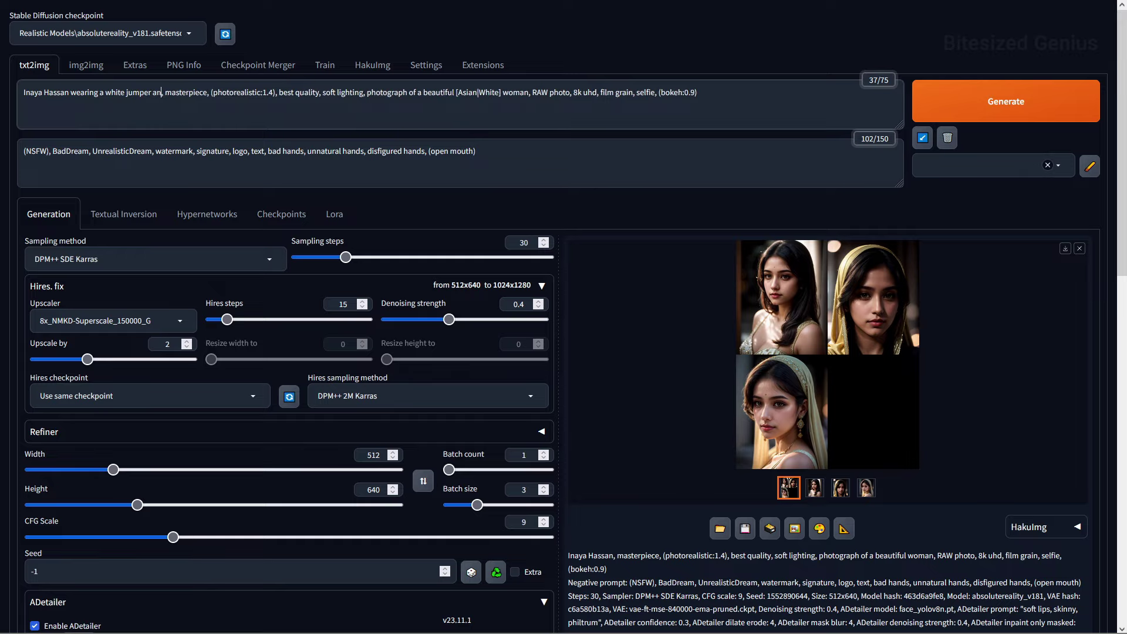
pyautogui.click(550, 93)
pyautogui.write('with long hair')
pyautogui.press('Right')
pyautogui.write('curtain bangs')
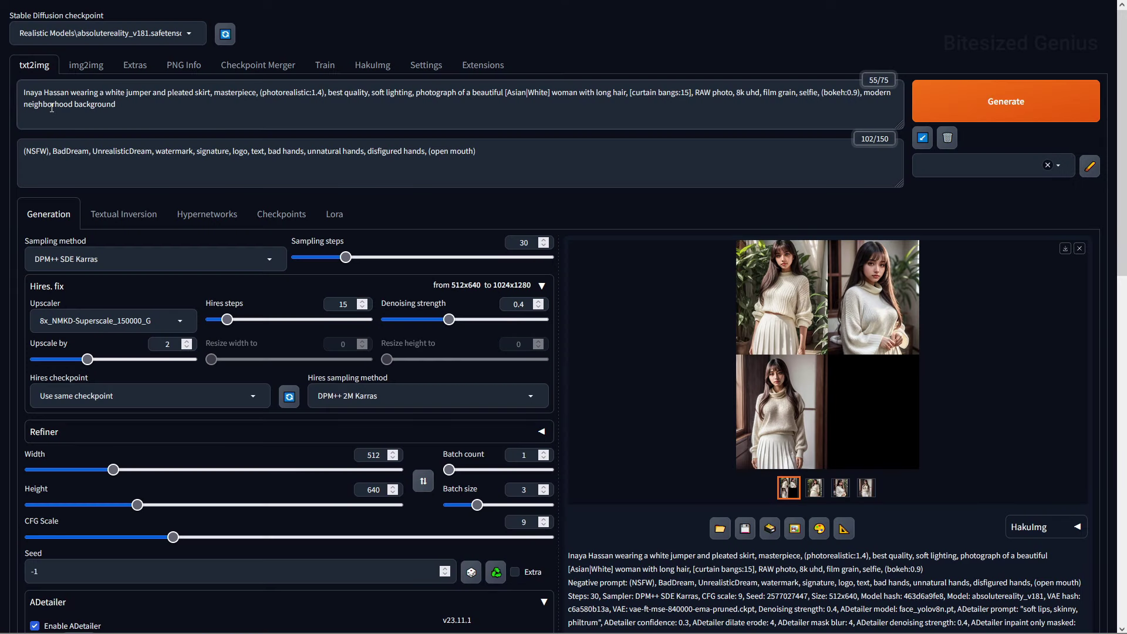
# Step: Correct the spelling to 'neighbourhood' and move the background phrase to the start of the prompt
pyautogui.click(52, 105)
pyautogui.write('u')
pyautogui.click(137, 115)
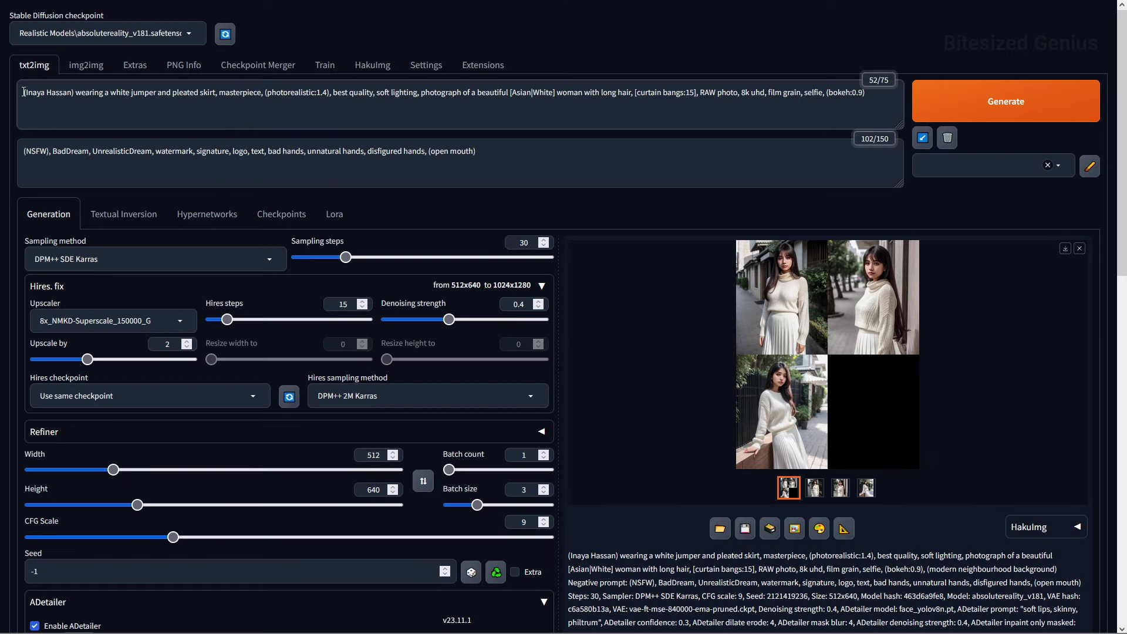
pyautogui.hotkey('ctrl', 'v')
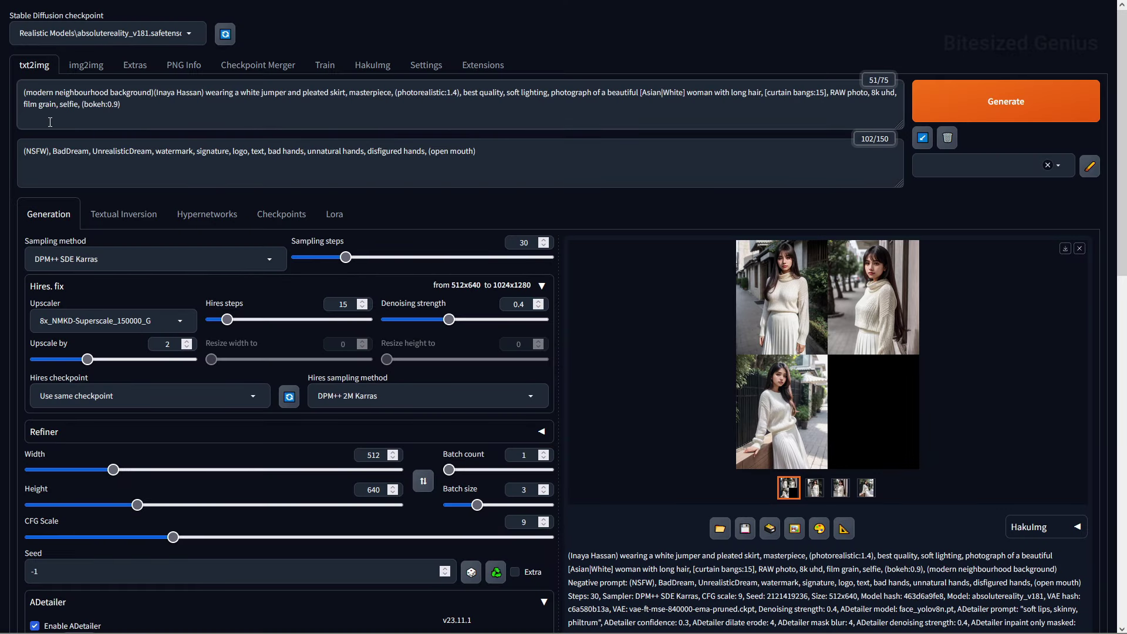
pyautogui.write(', [')
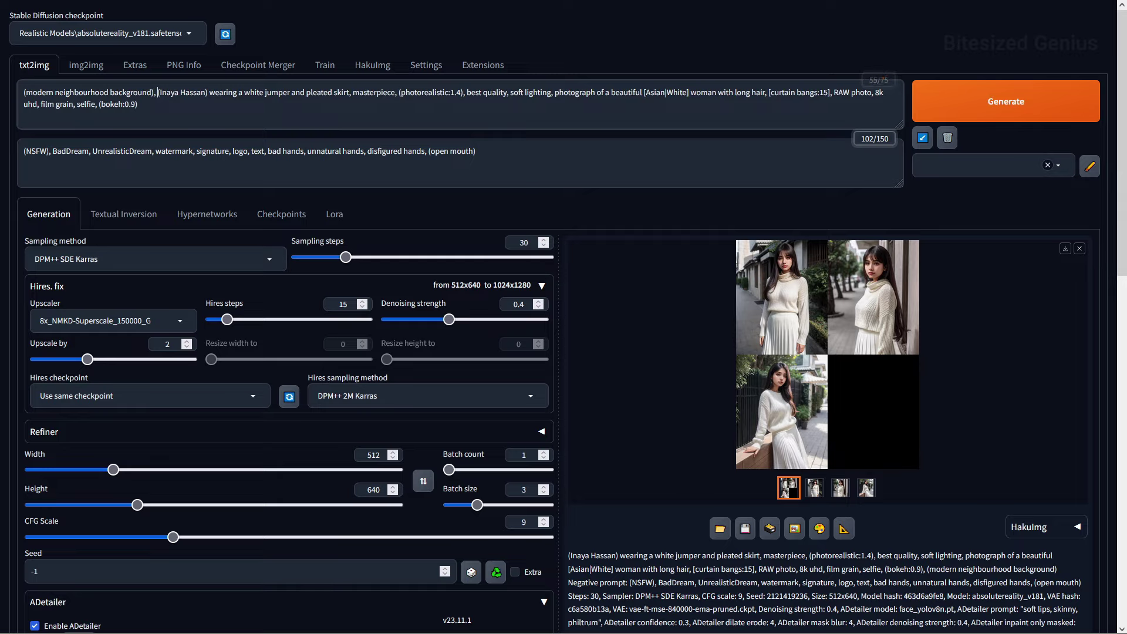
# Step: Weight the subject with [ ... :2] and add (fishseye lens:0.9) to the prompt
pyautogui.click(160, 105)
pyautogui.write(']')
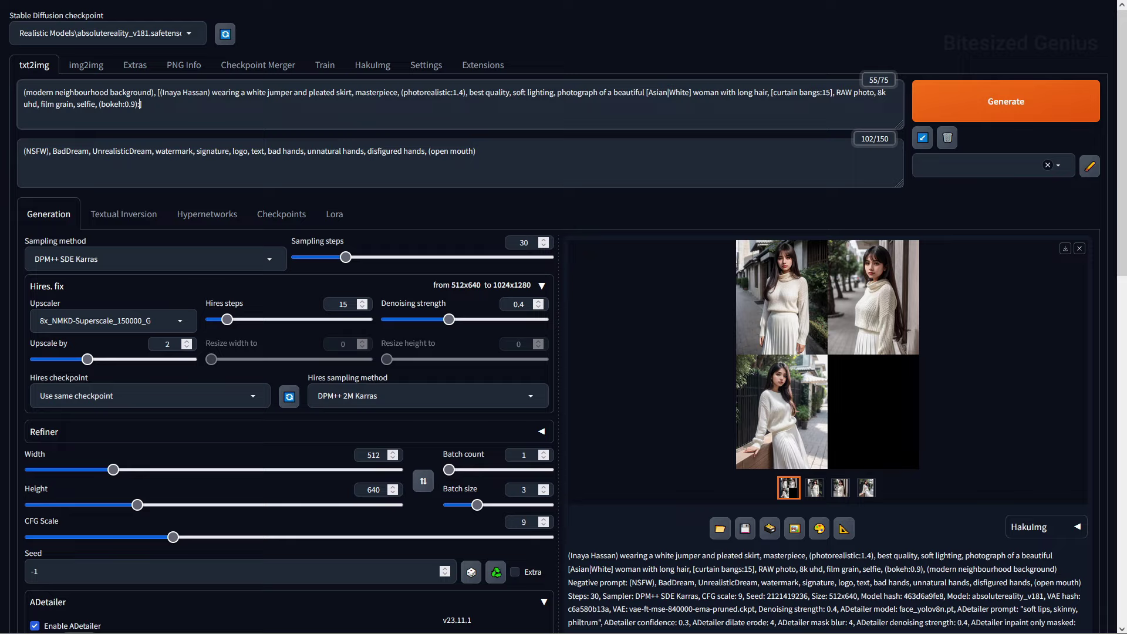
pyautogui.write('2')
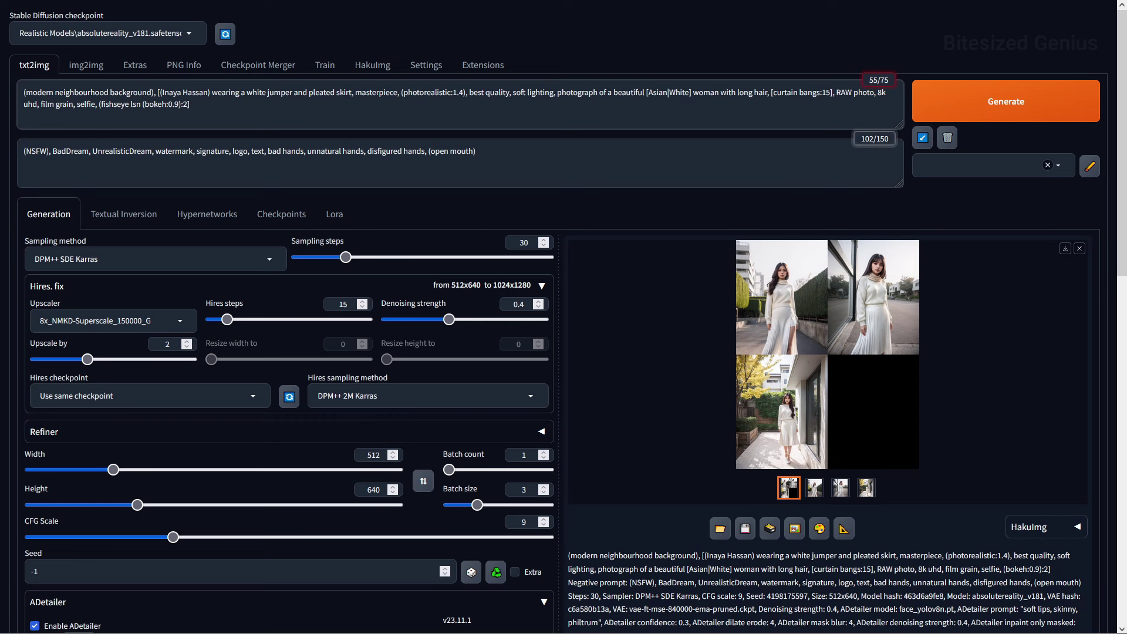
pyautogui.write('lens:0.9)')
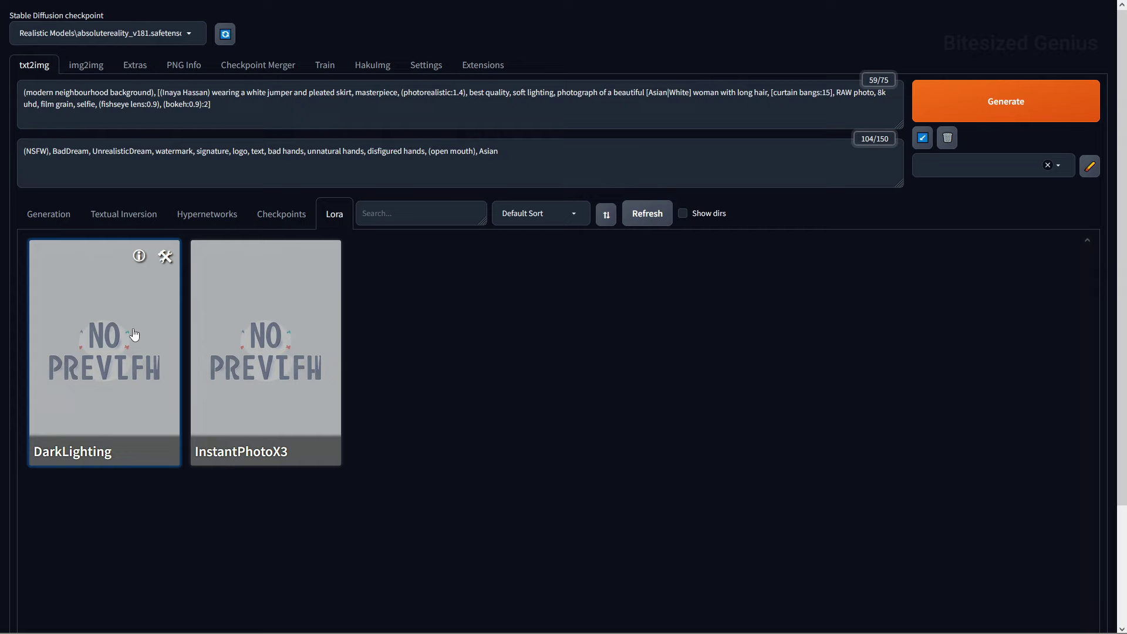
# Step: Insert the DarkLighting and InstantPhotoX3 LoRA tags into the prompt
pyautogui.click(134, 334)
pyautogui.click(265, 332)
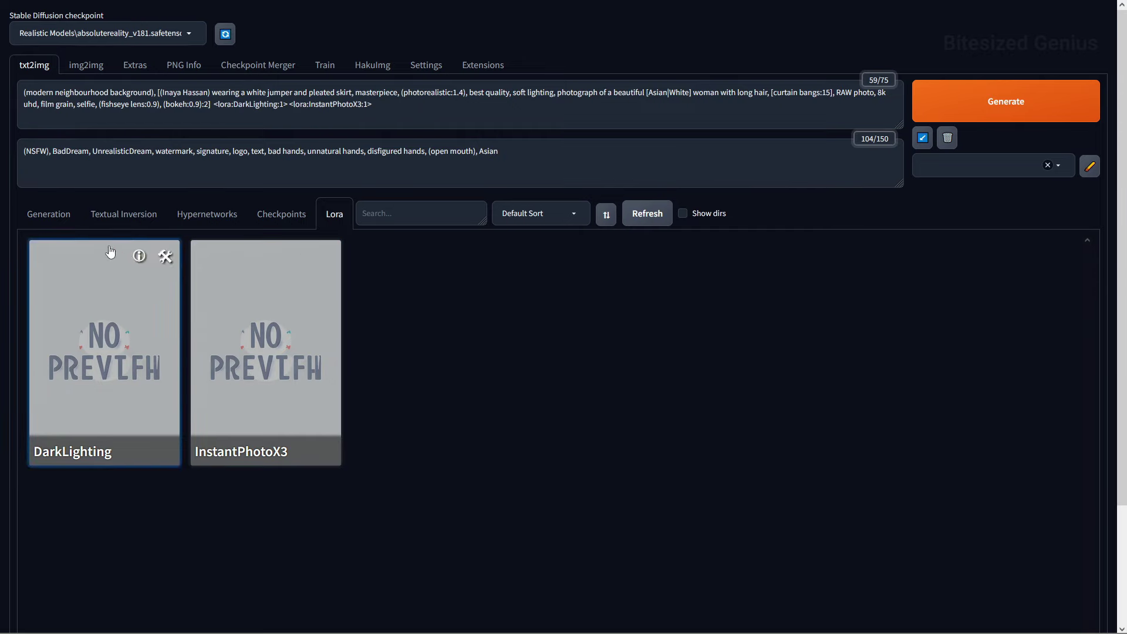
pyautogui.click(49, 213)
# Step: Set the DarkLighting LoRA weight to 0.1 and InstantPhotoX3 to 0.15
pyautogui.click(212, 104)
pyautogui.press('BackSpace')
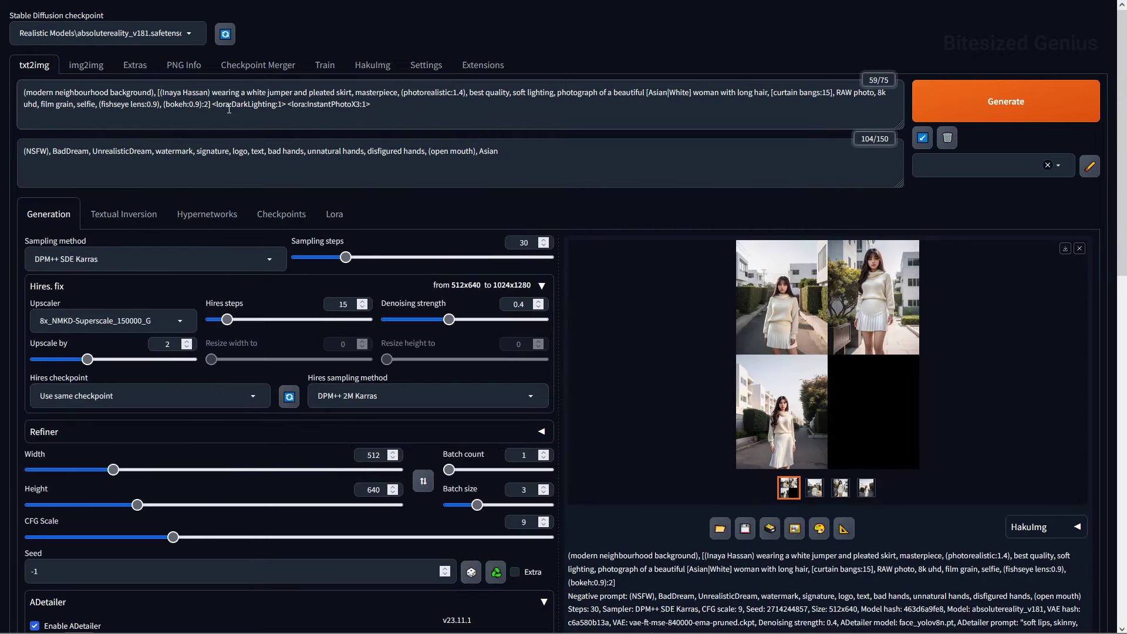
pyautogui.doubleClick(280, 105)
pyautogui.write('0.1')
pyautogui.doubleClick(374, 104)
pyautogui.write('0.15')
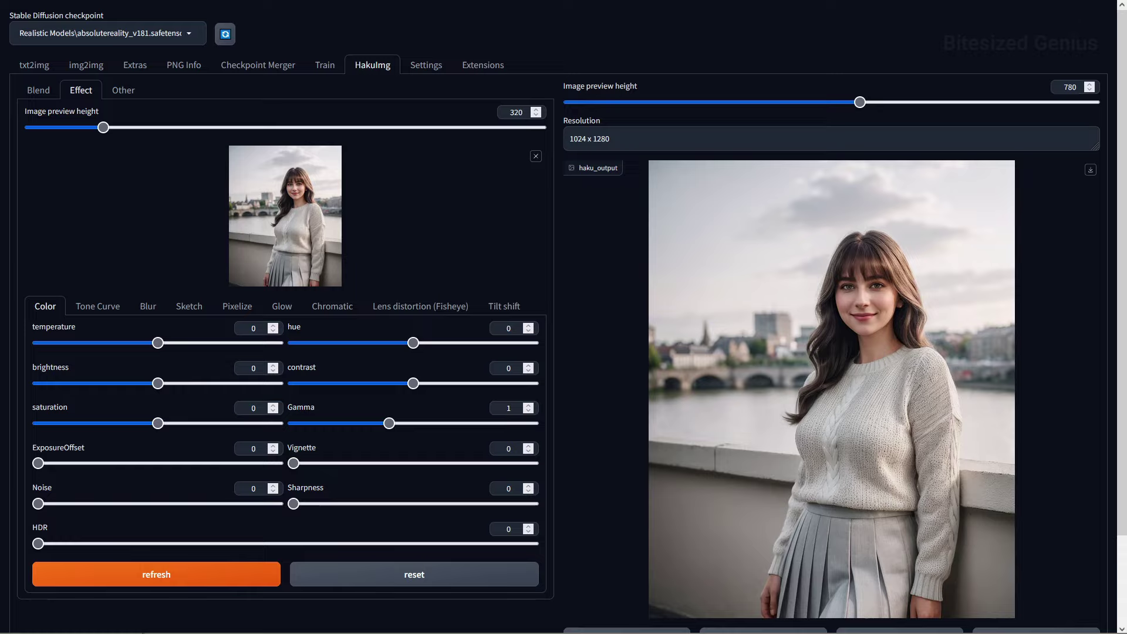
# Step: Apply Noise to the portrait, trying 0.5 before settling on 0.1
pyautogui.click(253, 489)
pyautogui.write('.5')
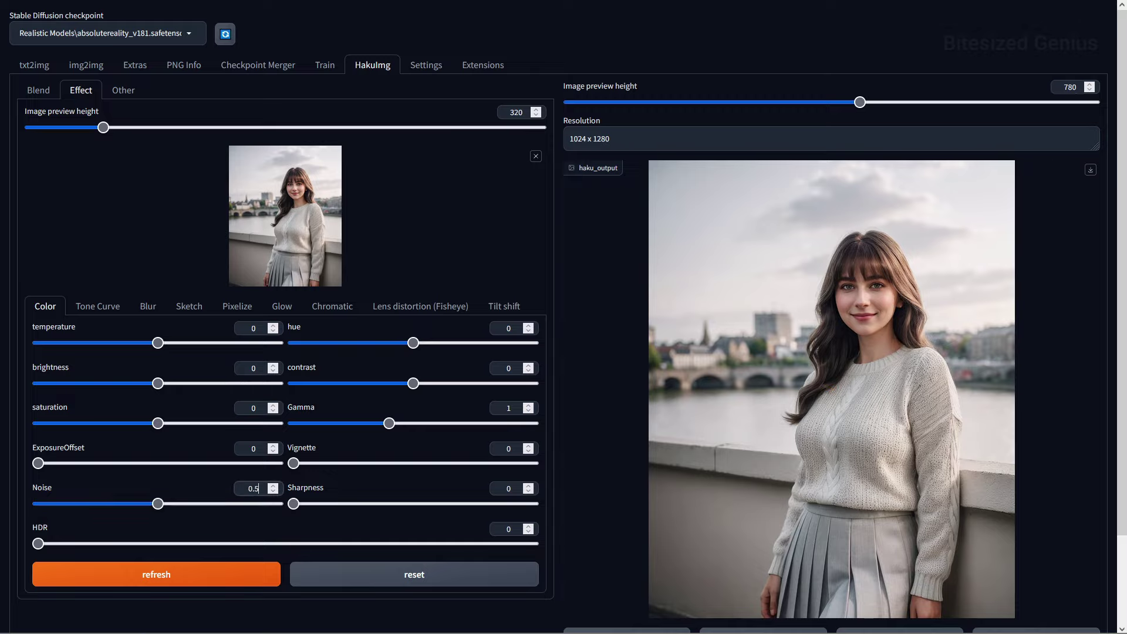
pyautogui.click(301, 598)
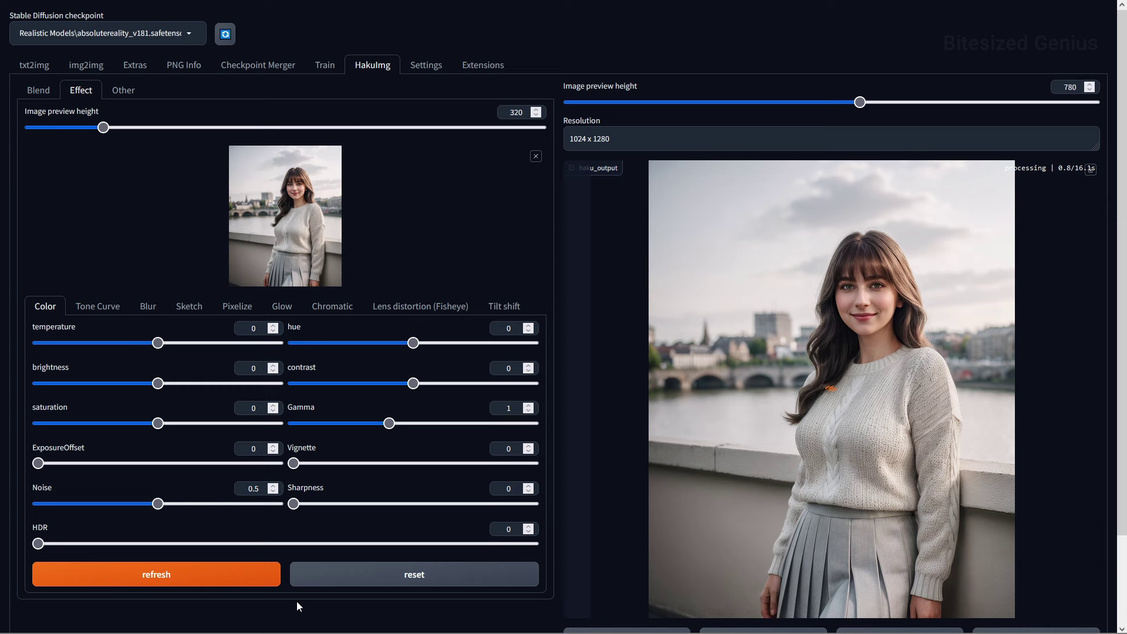
pyautogui.click(258, 489)
pyautogui.press('BackSpace')
pyautogui.write('1')
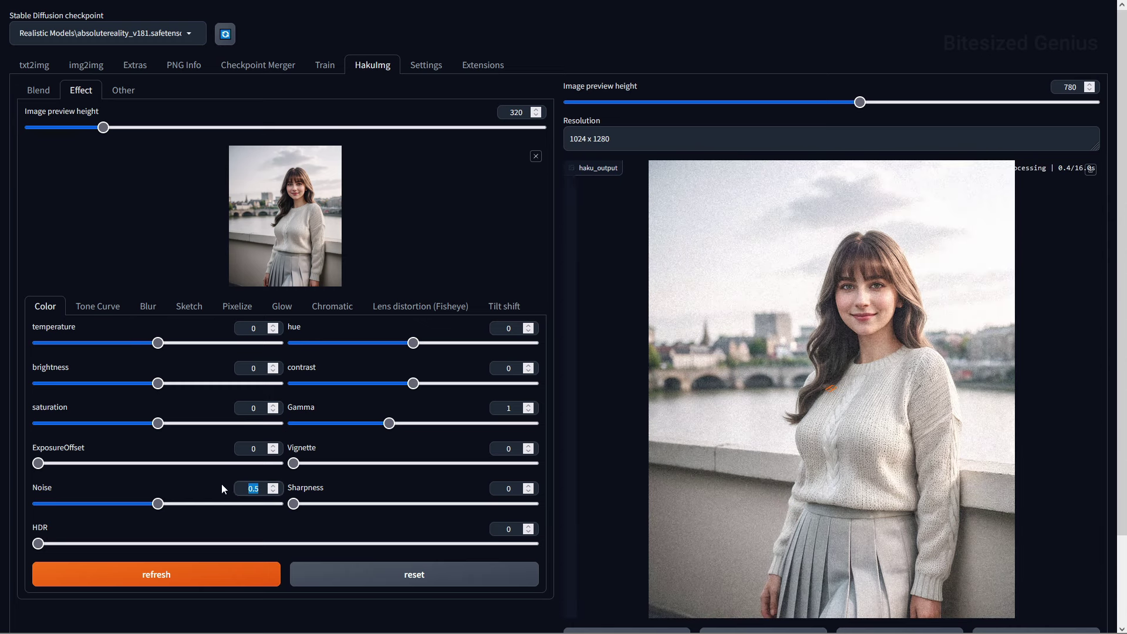
pyautogui.click(312, 619)
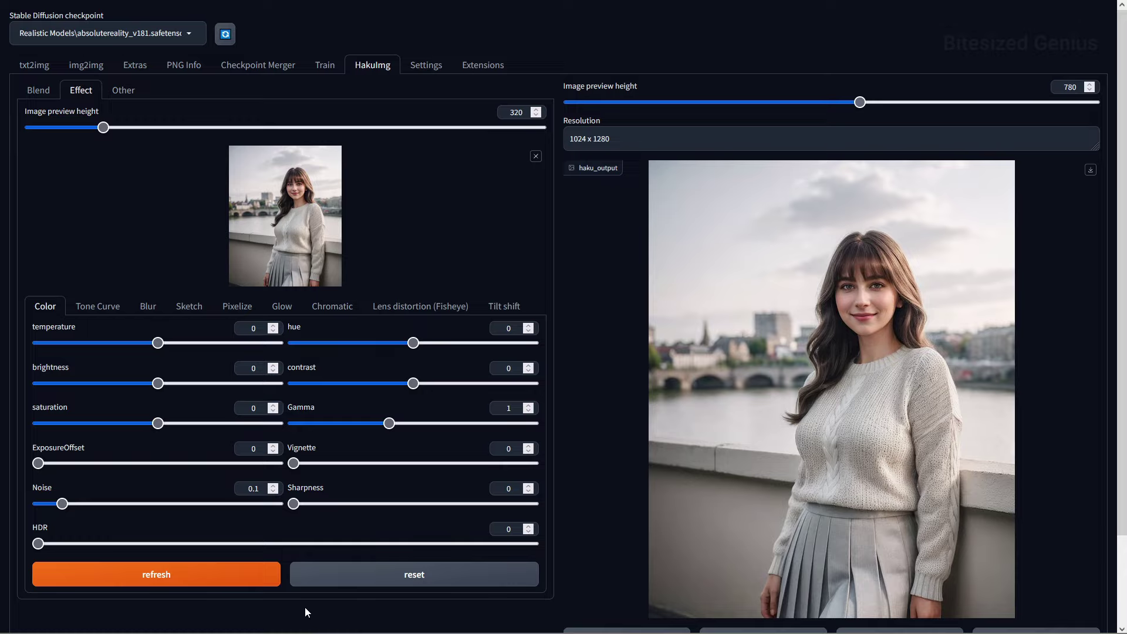
# Step: Apply an ExposureOffset of 0.5, then begin reducing it toward 0.1
pyautogui.click(242, 452)
pyautogui.write('.5')
pyautogui.click(308, 602)
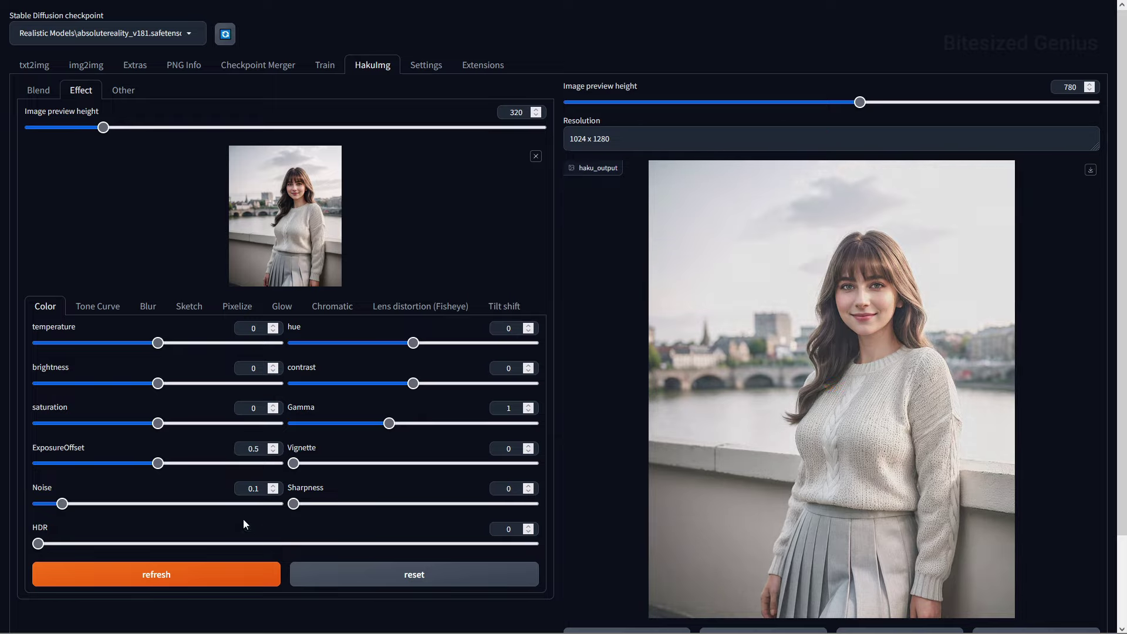
pyautogui.click(262, 450)
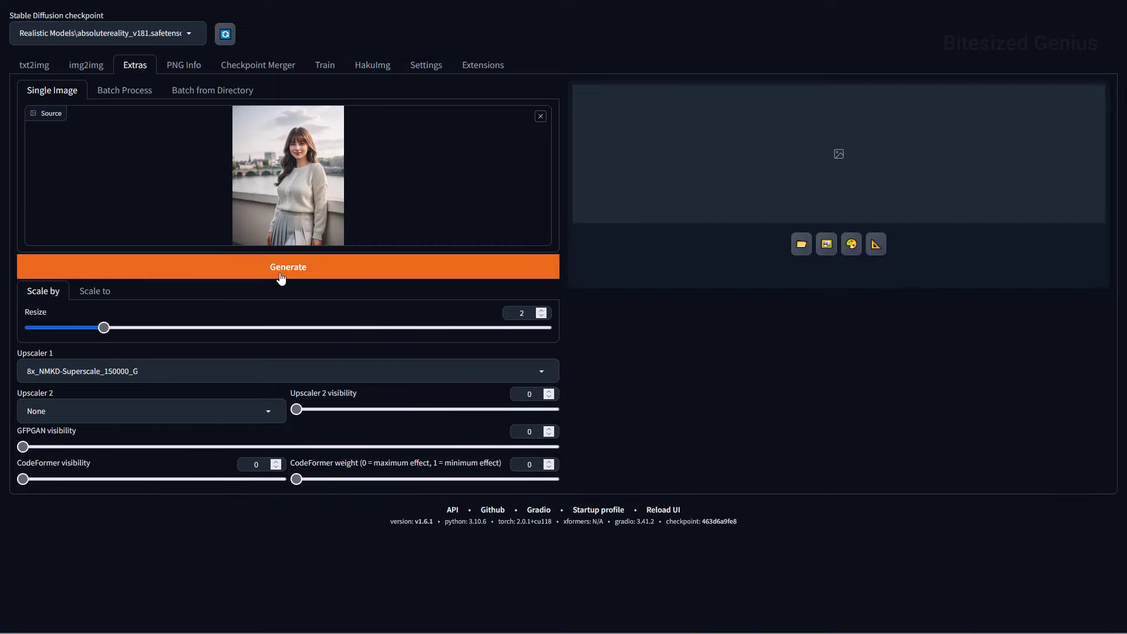
# Step: Run the 2x upscale with 8x_NMKD-Superscale_150000_G in Extras
pyautogui.click(289, 271)
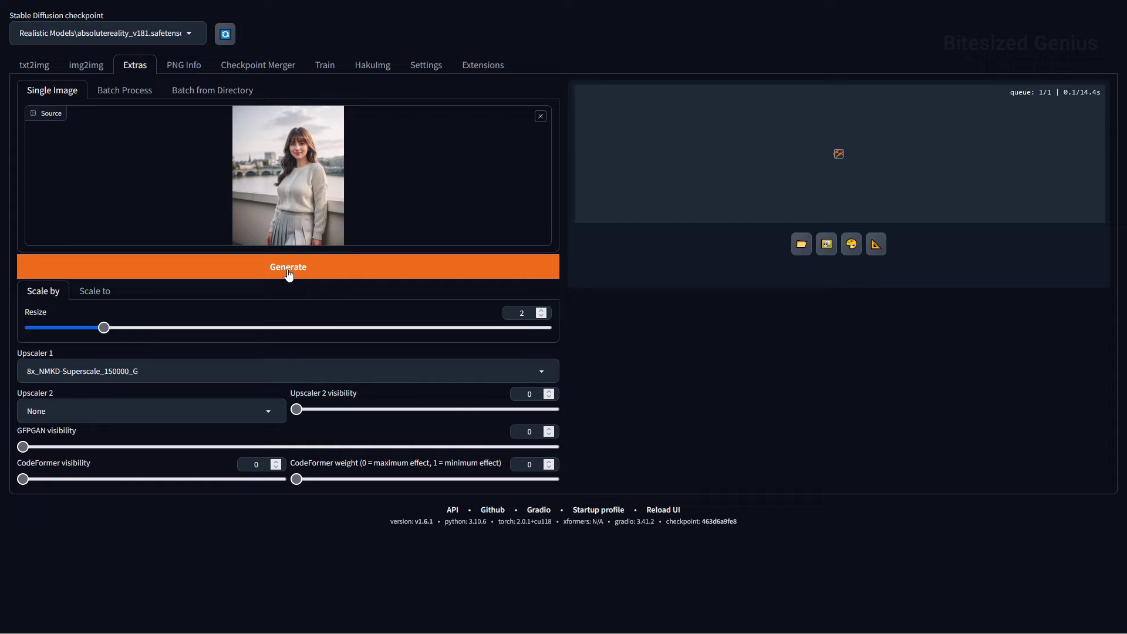